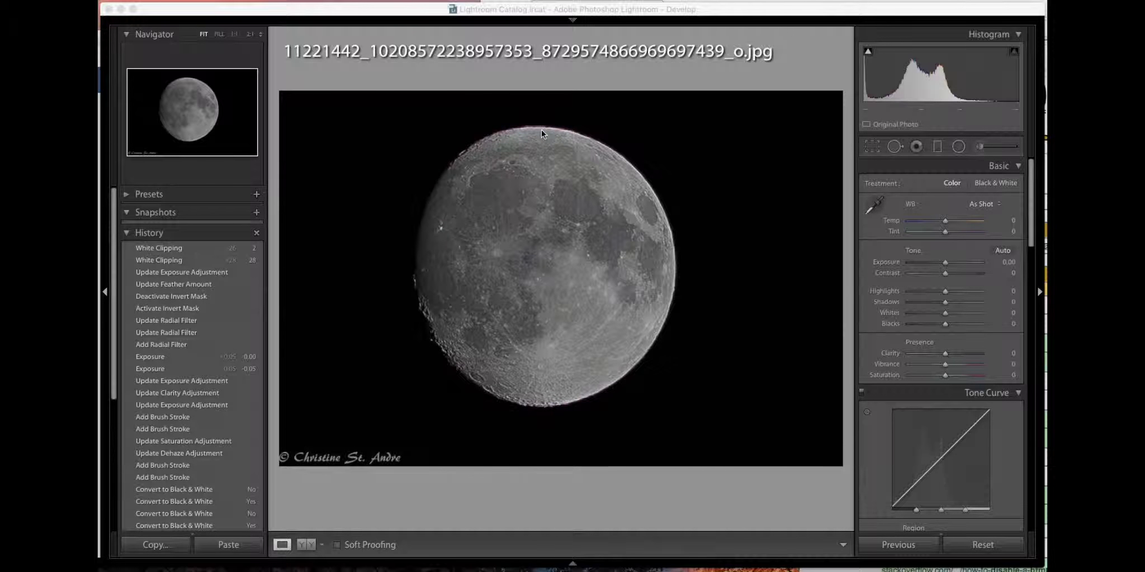
Examine the colour fringe along the moon's upper edge at close zoom
left_click(494, 131)
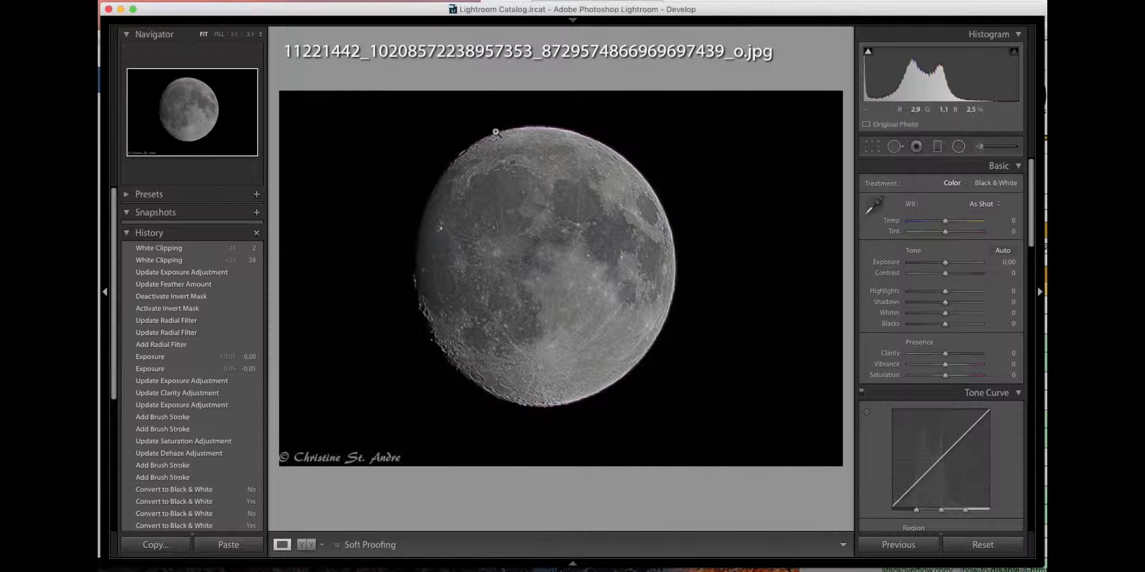
left_click(495, 131)
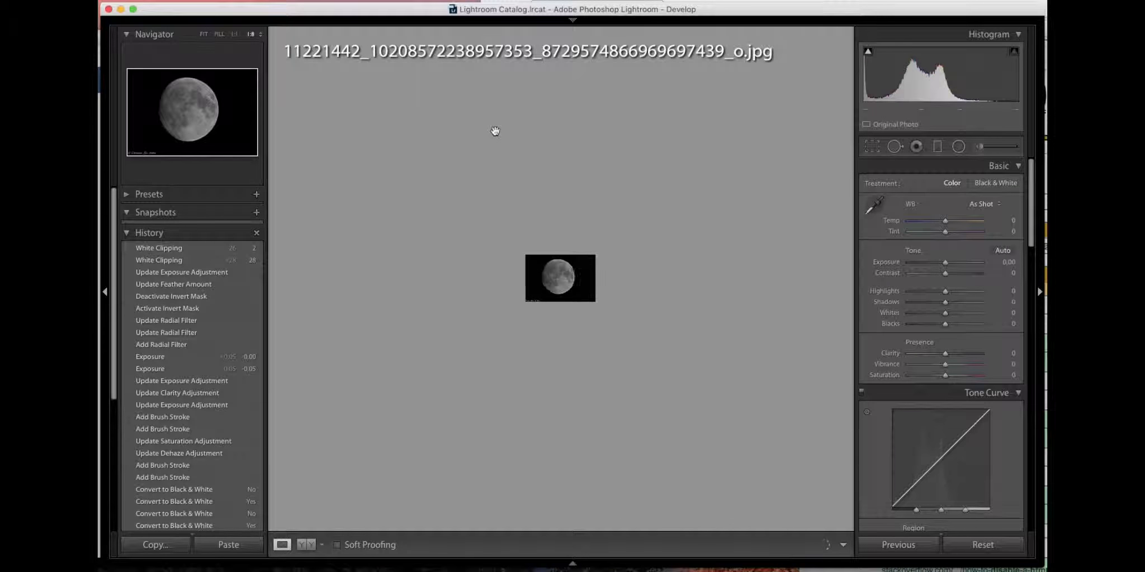
left_click(540, 268)
key("super+equal")
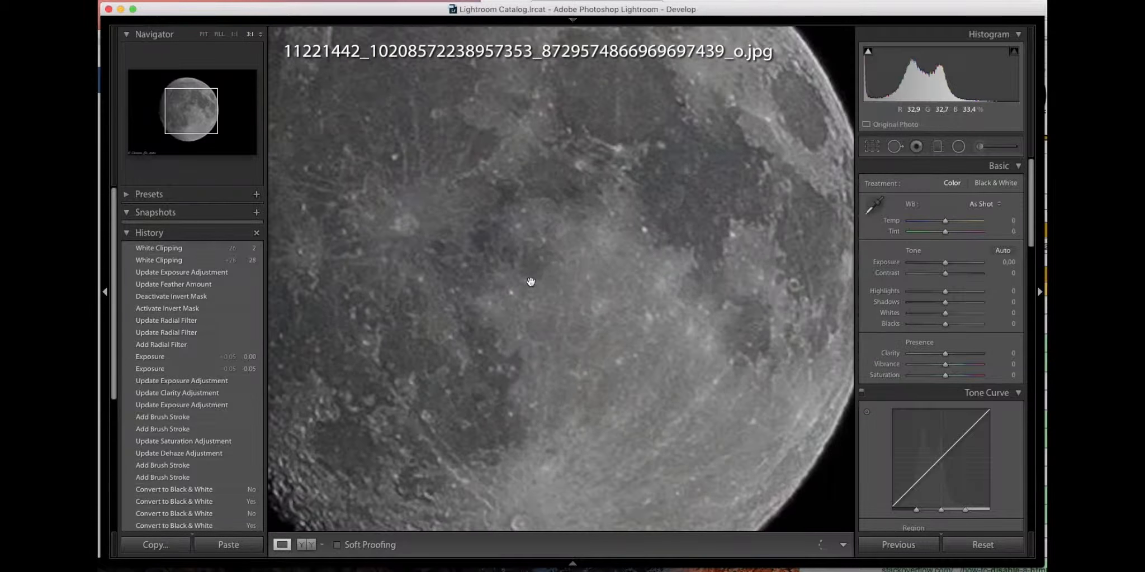
key("super+minus")
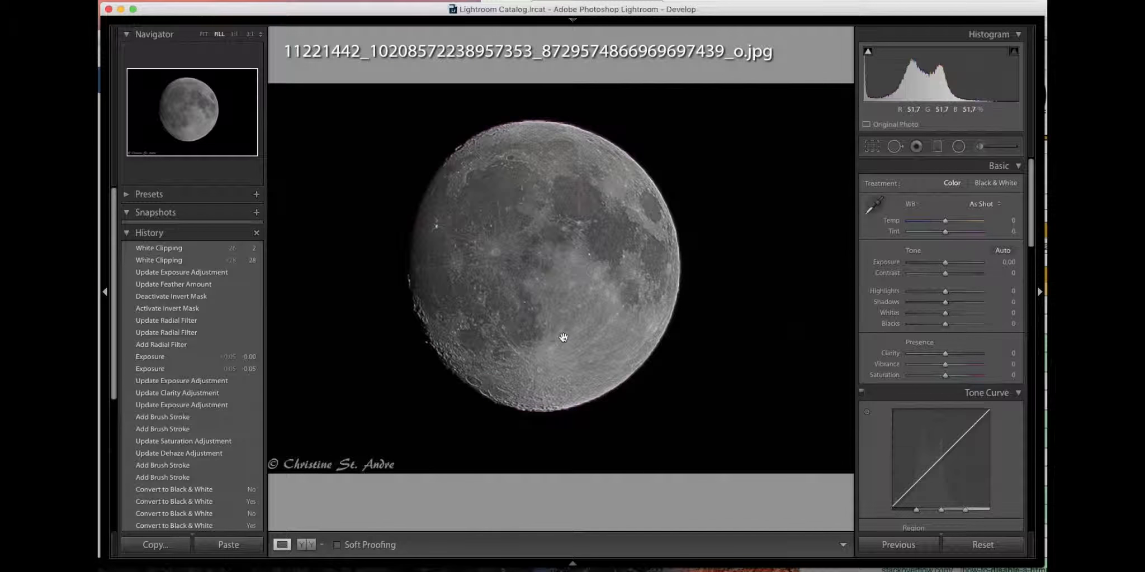
left_click(555, 236)
left_click_drag(523, 188, 653, 383)
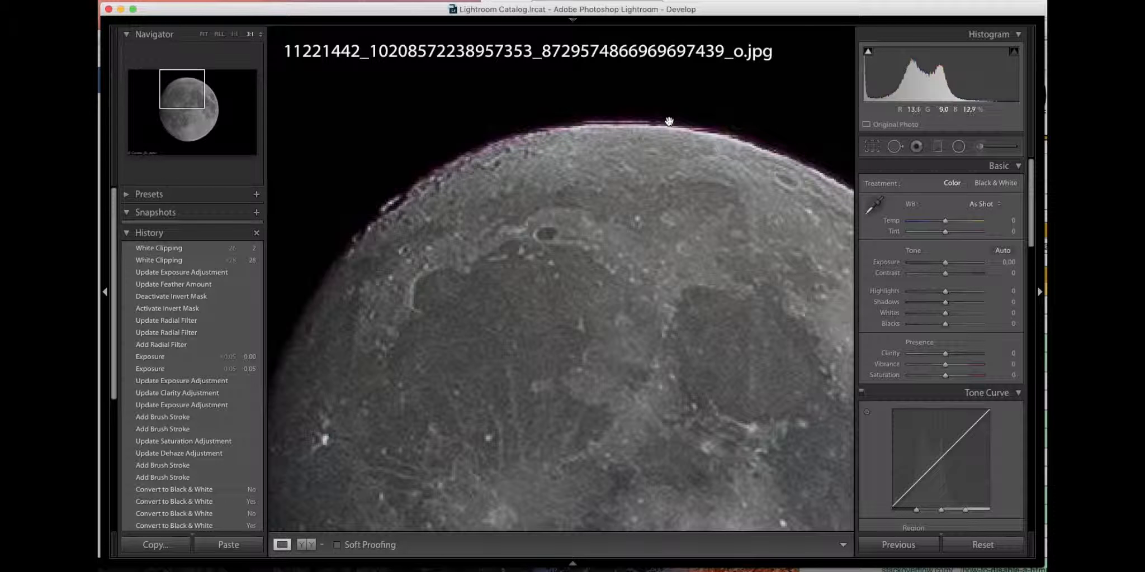
Toggle Remove Chromatic Aberration on and off to compare its effect on the moon's edge, leaving it off
scroll(937, 367, "down", 15)
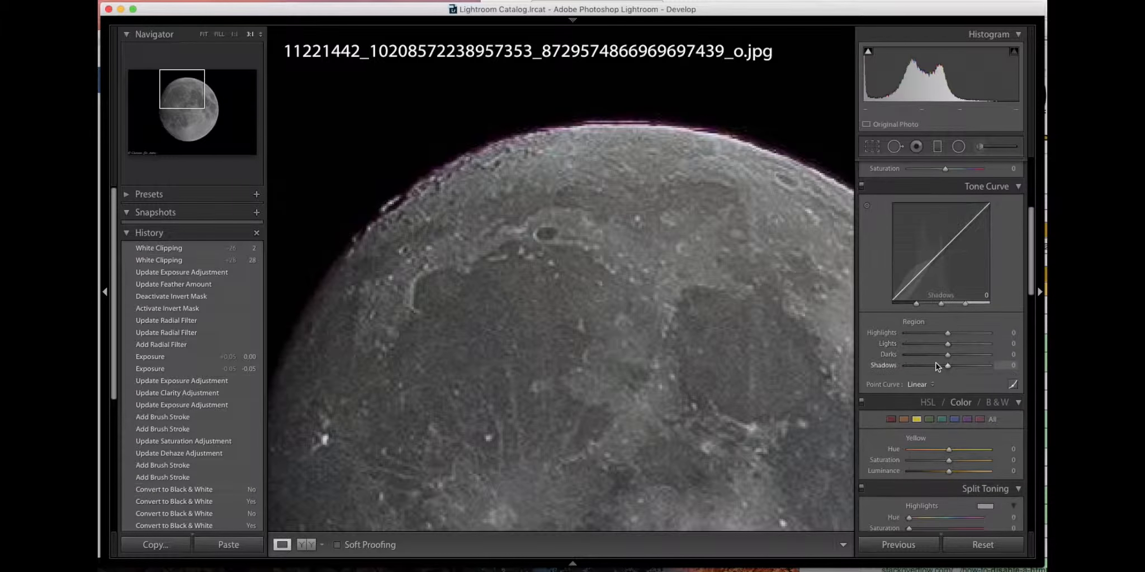
scroll(937, 367, "down", 5)
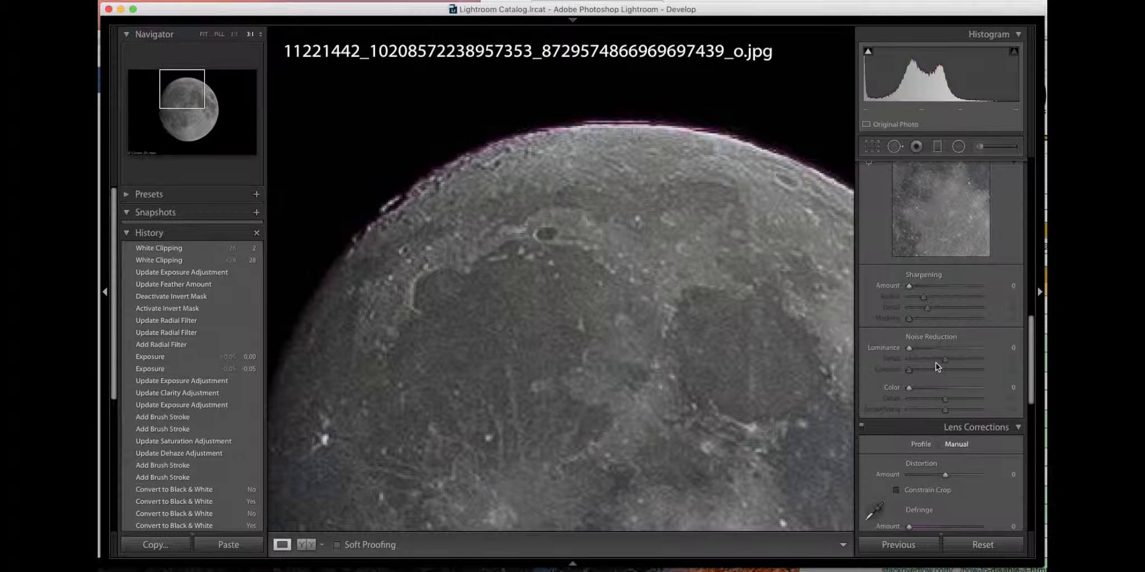
scroll(937, 367, "down", 5)
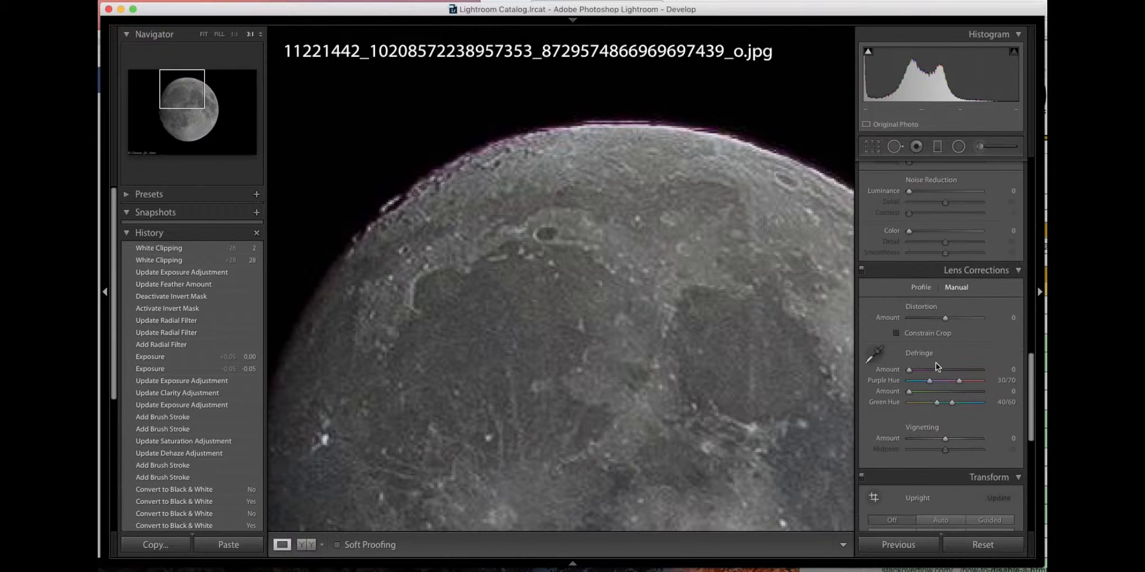
left_click(921, 266)
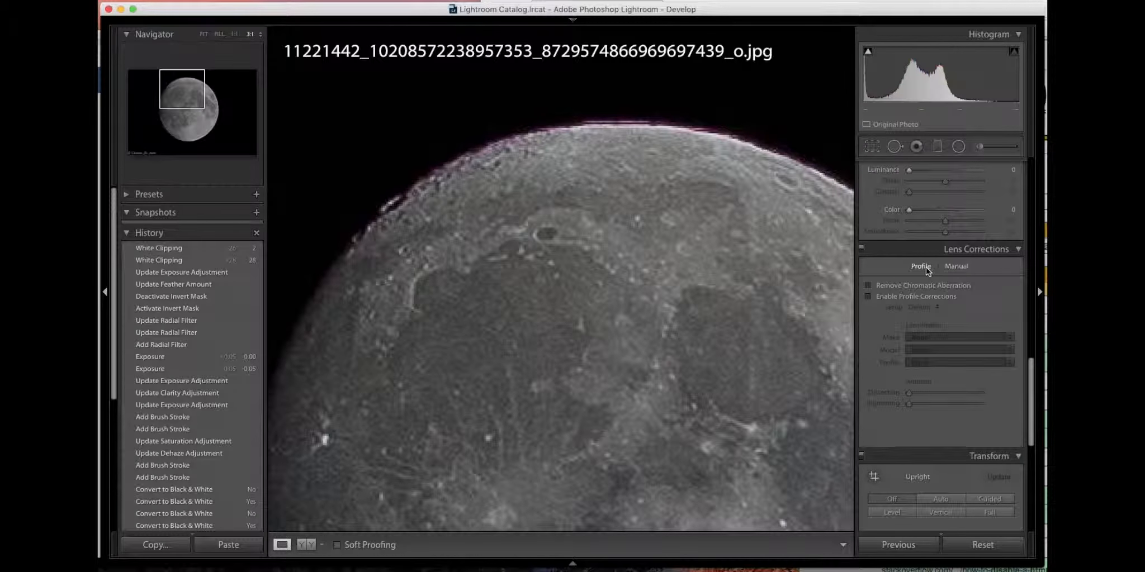
left_click(868, 286)
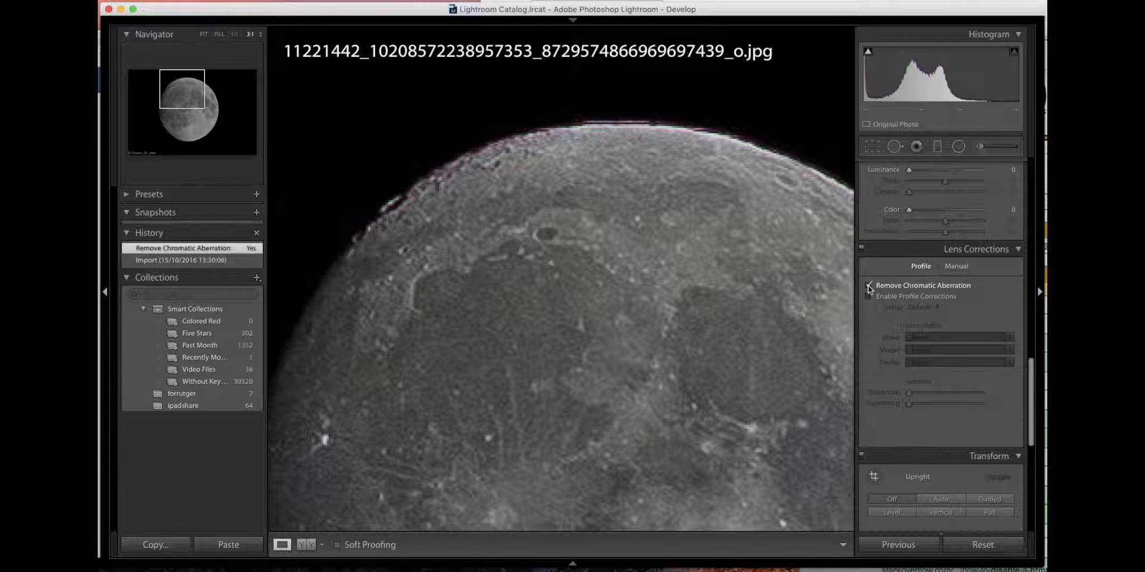
left_click(868, 287)
left_click(868, 286)
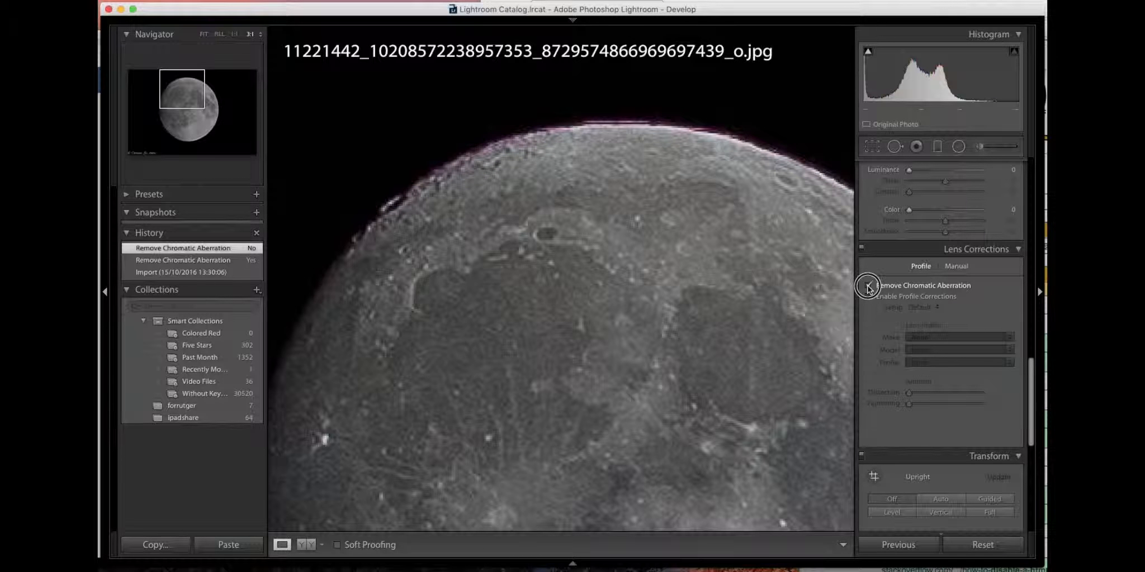
left_click(868, 287)
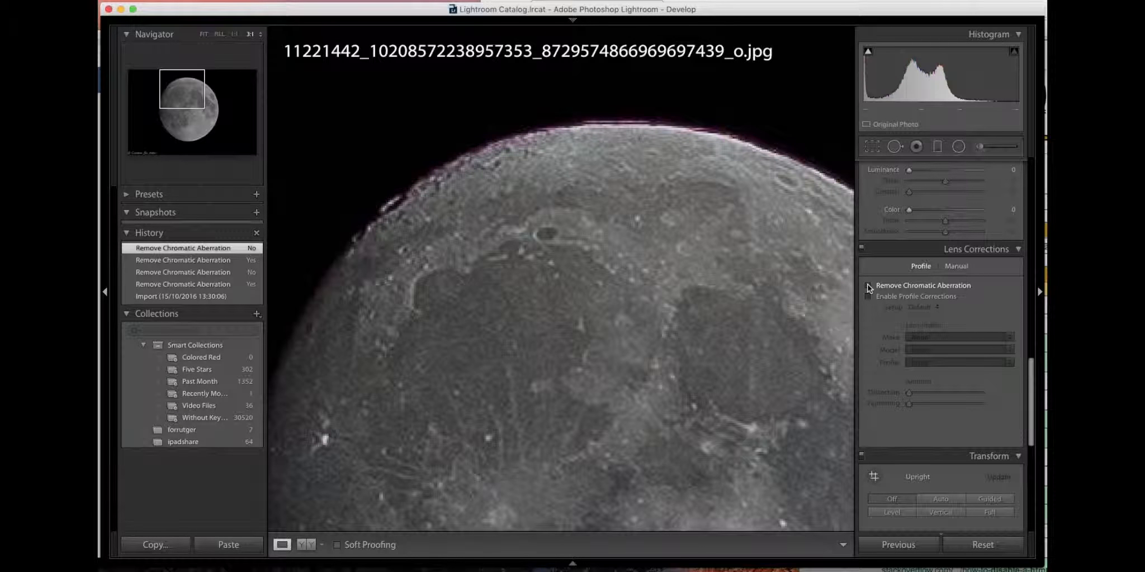
Sample the purple fringe on the moon's upper edge for Defringe and set the purple Amount to 5
left_click(955, 266)
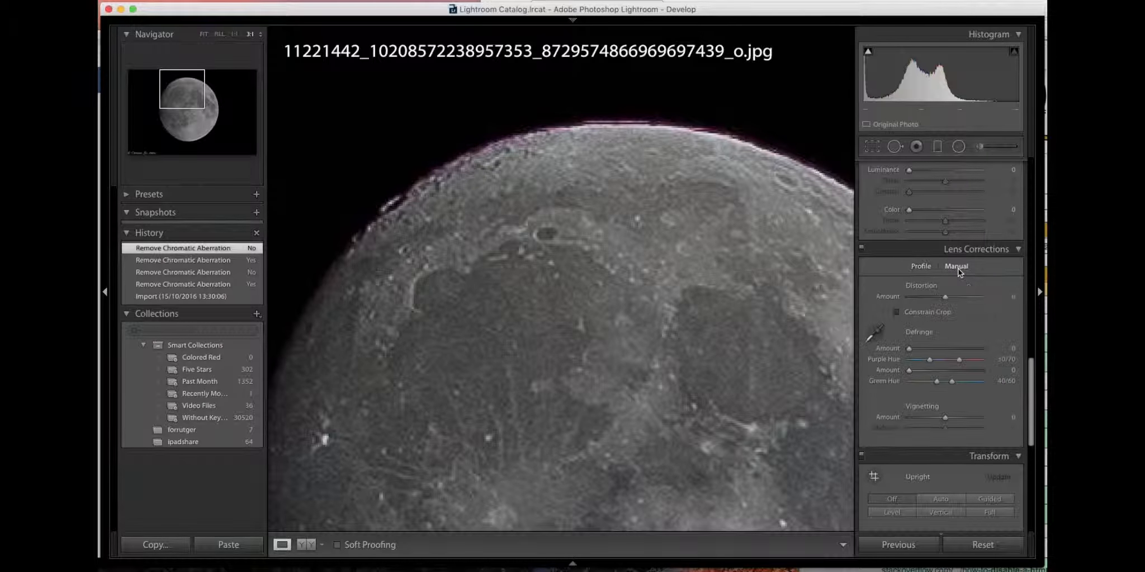
left_click(874, 335)
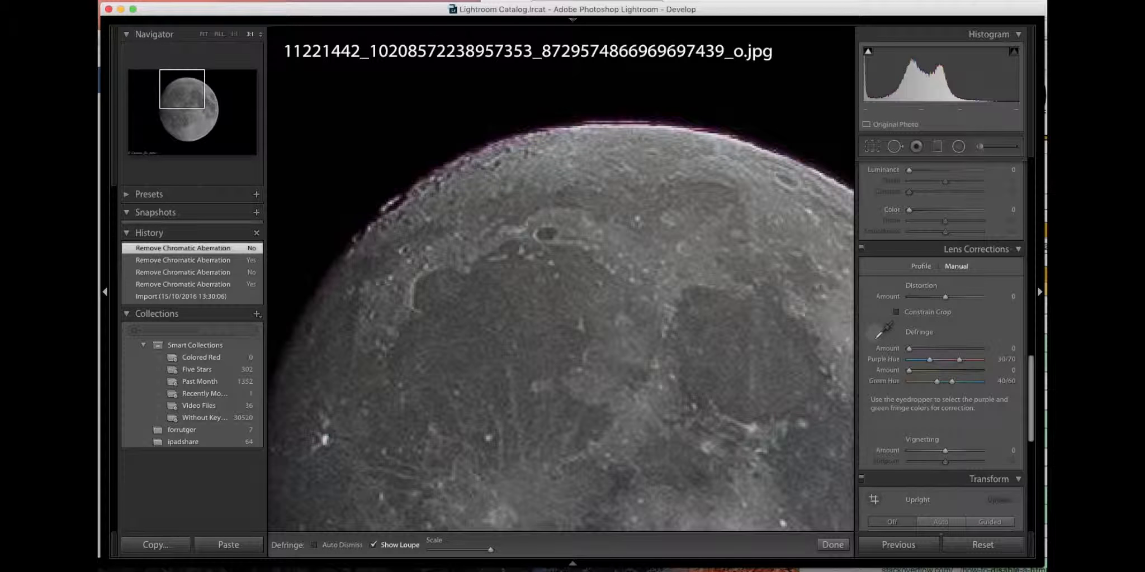
left_click(549, 128)
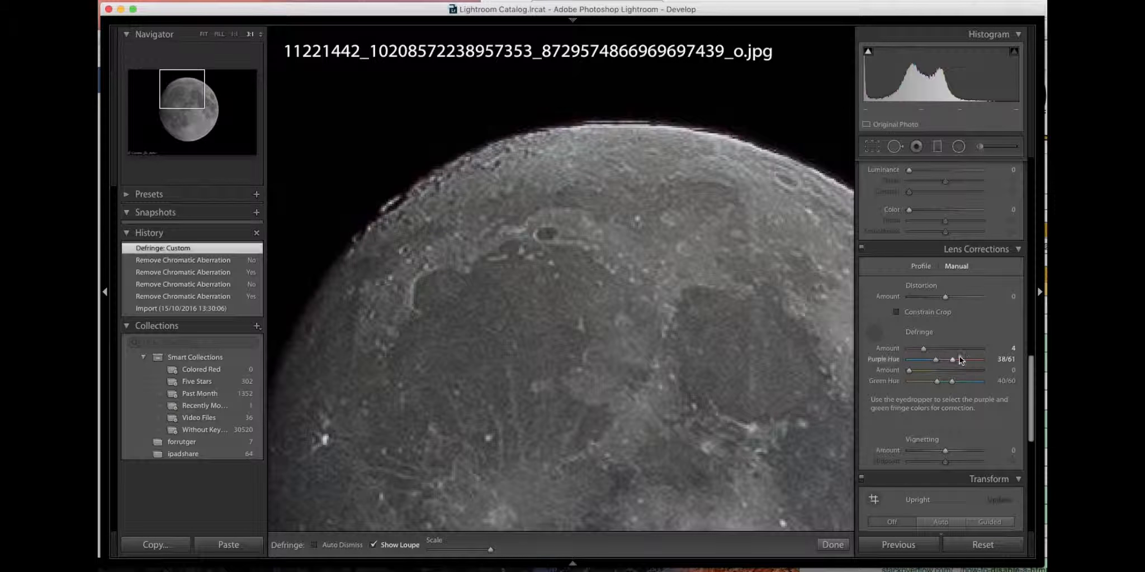
mouse_move(922, 351)
left_mouse_down()
mouse_move(950, 354)
mouse_move(918, 352)
mouse_move(940, 355)
mouse_move(928, 359)
left_mouse_up()
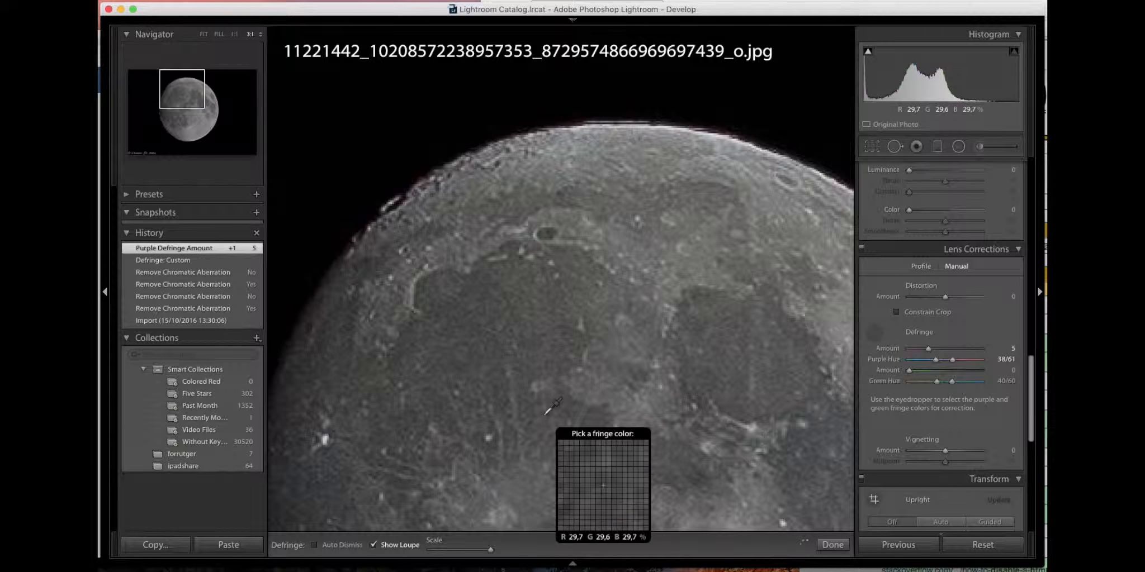
Revert the photo to its Import history state and finish defringing
left_click(180, 320)
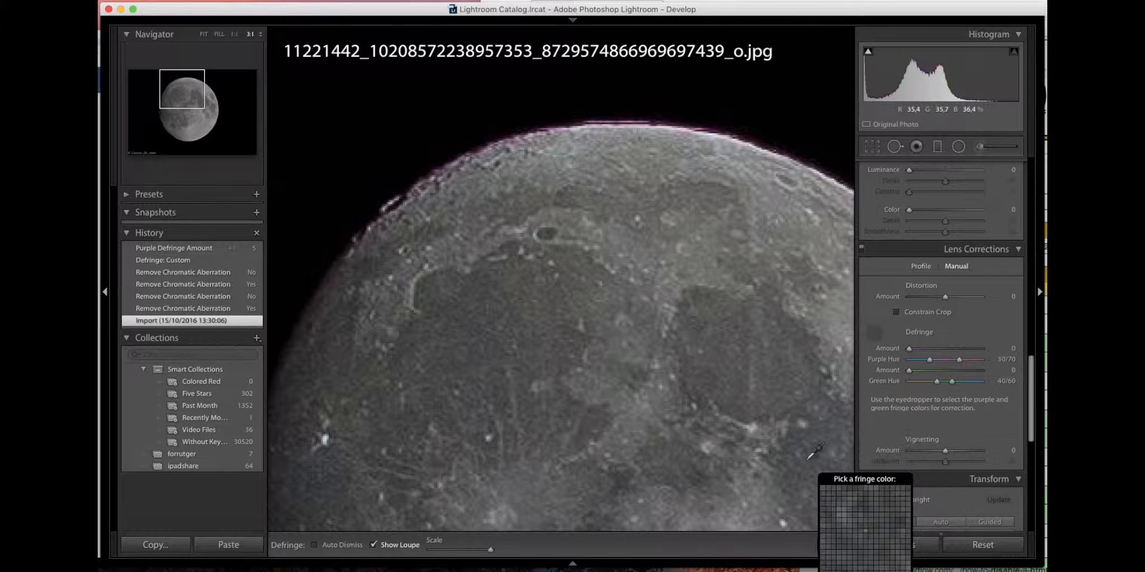
left_click(828, 544)
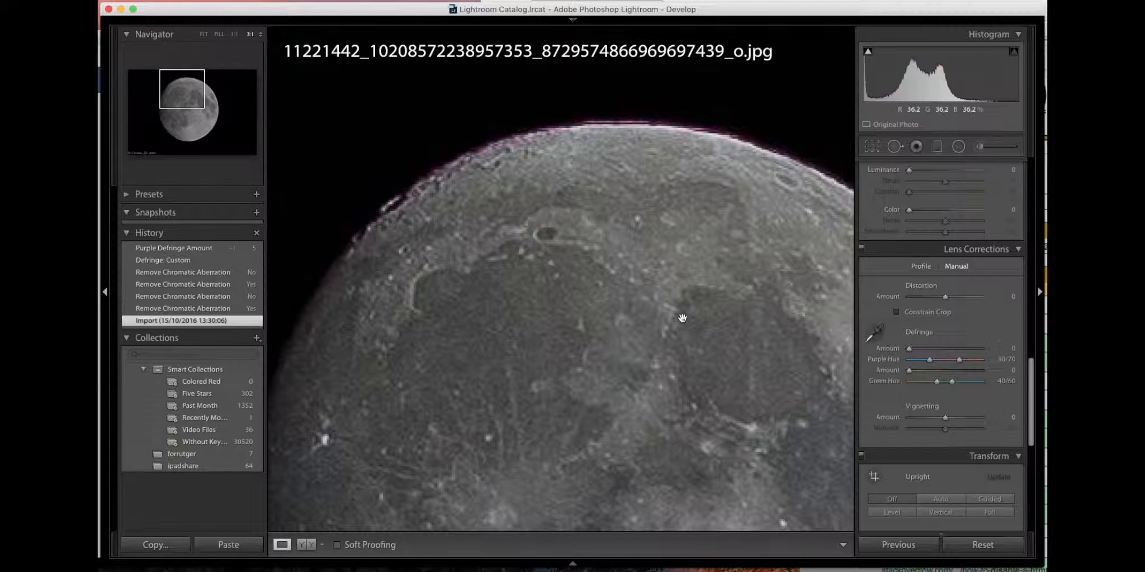
left_click(654, 352)
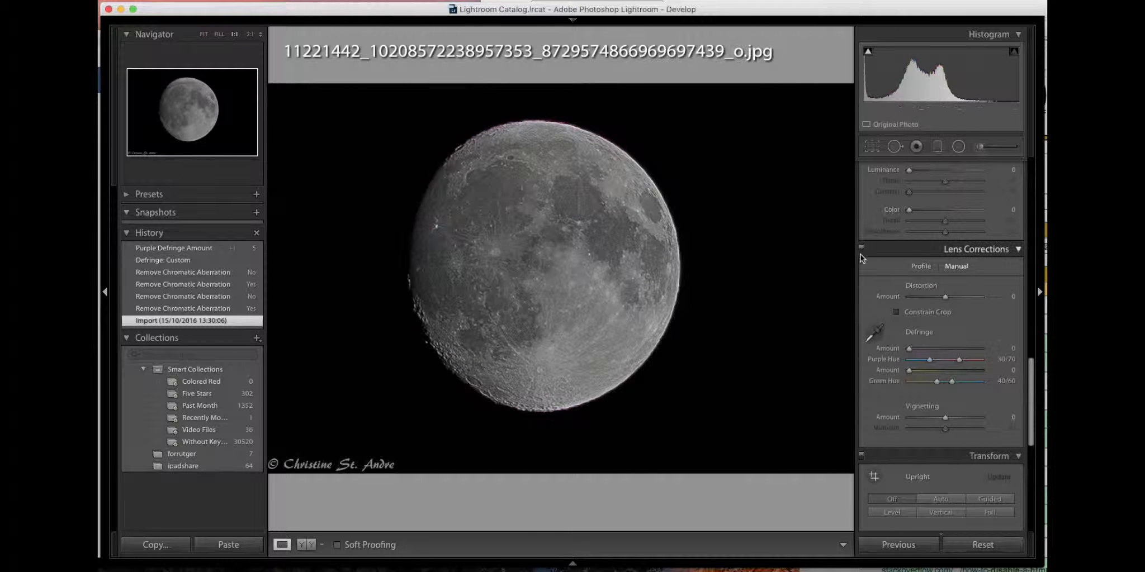
Compare the photo's black-and-white conversion with its colour version, leaving it in colour
left_click(949, 296)
scroll(949, 308, "up", 8)
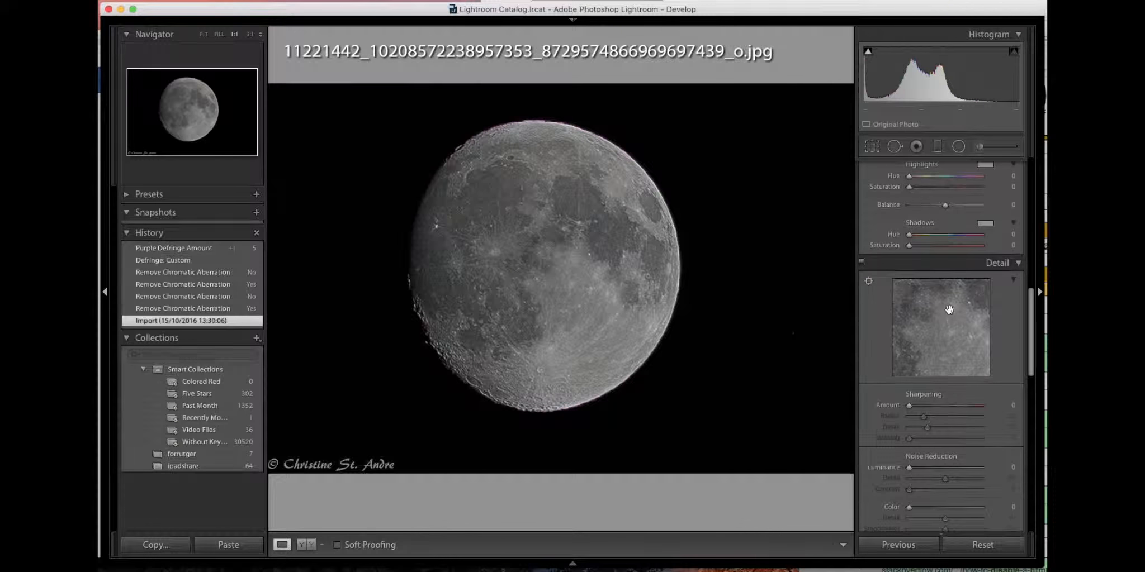
scroll(949, 309, "up", 6)
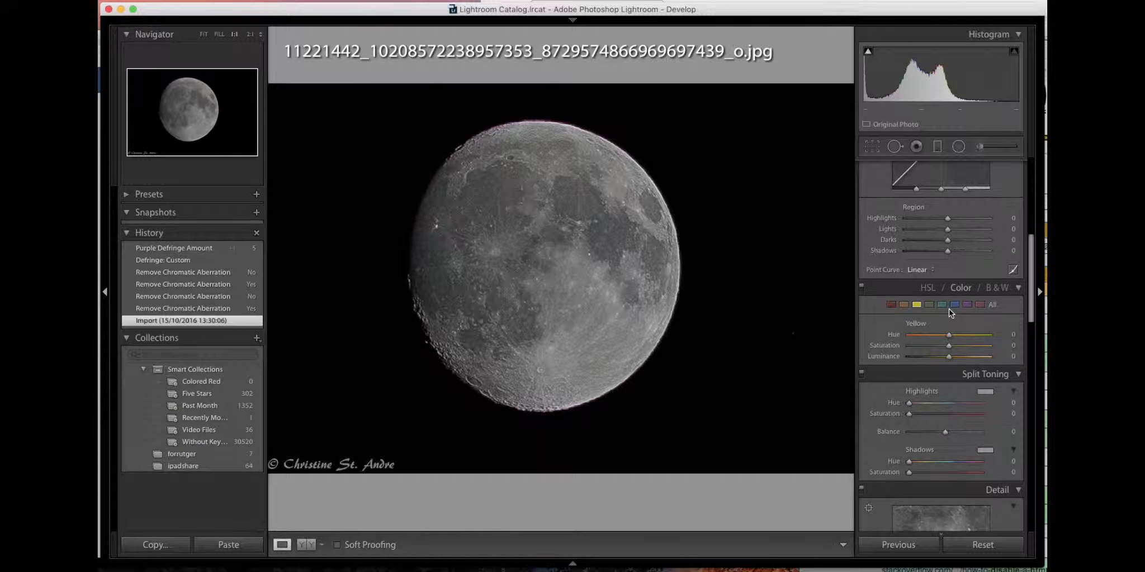
left_click(1001, 288)
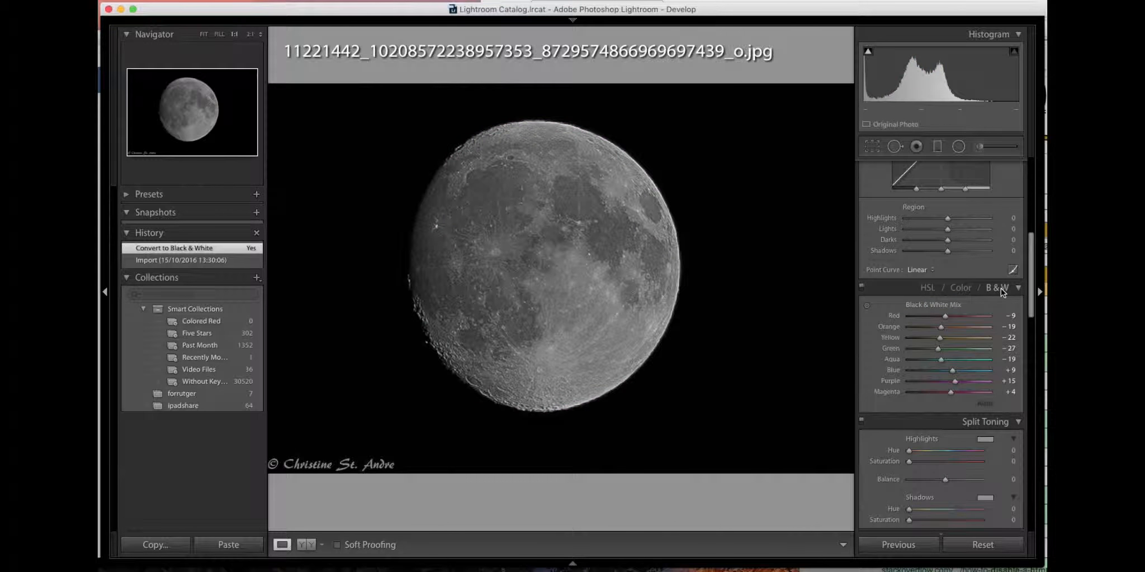
left_click(962, 288)
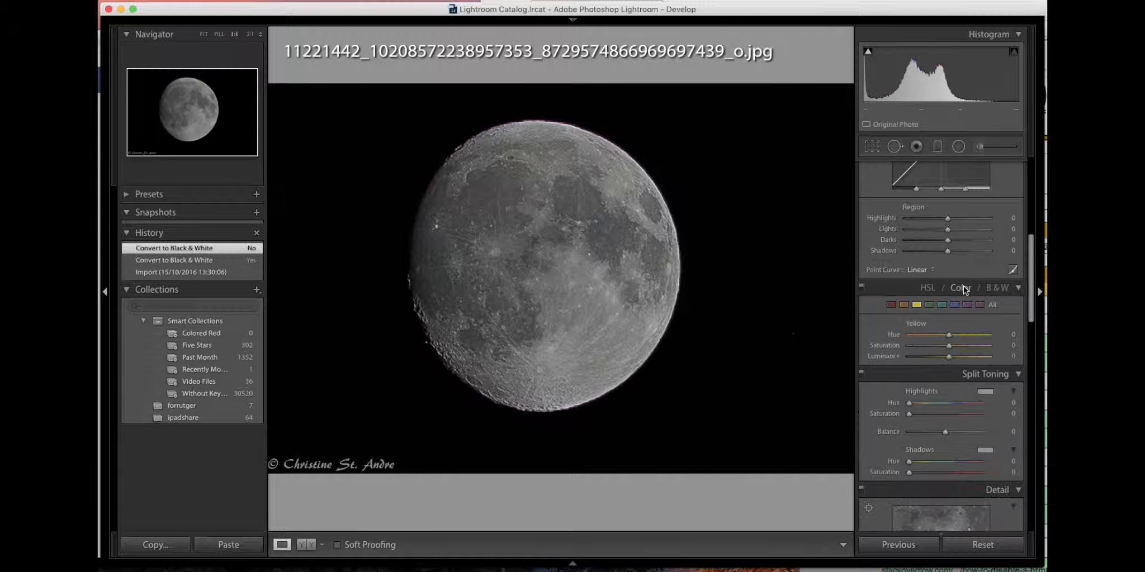
left_click(1001, 289)
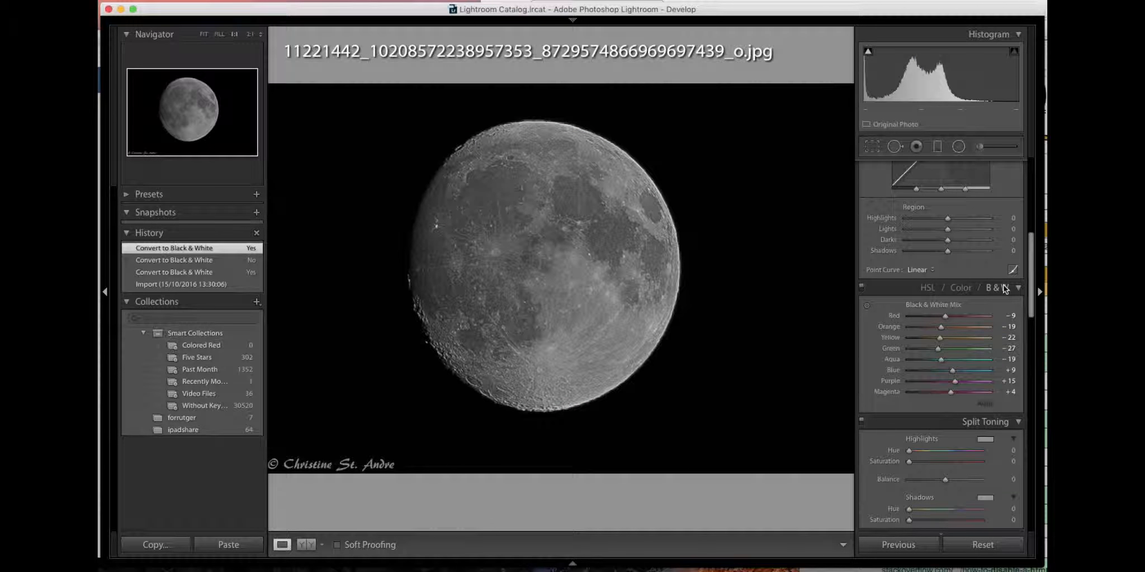
left_click(969, 287)
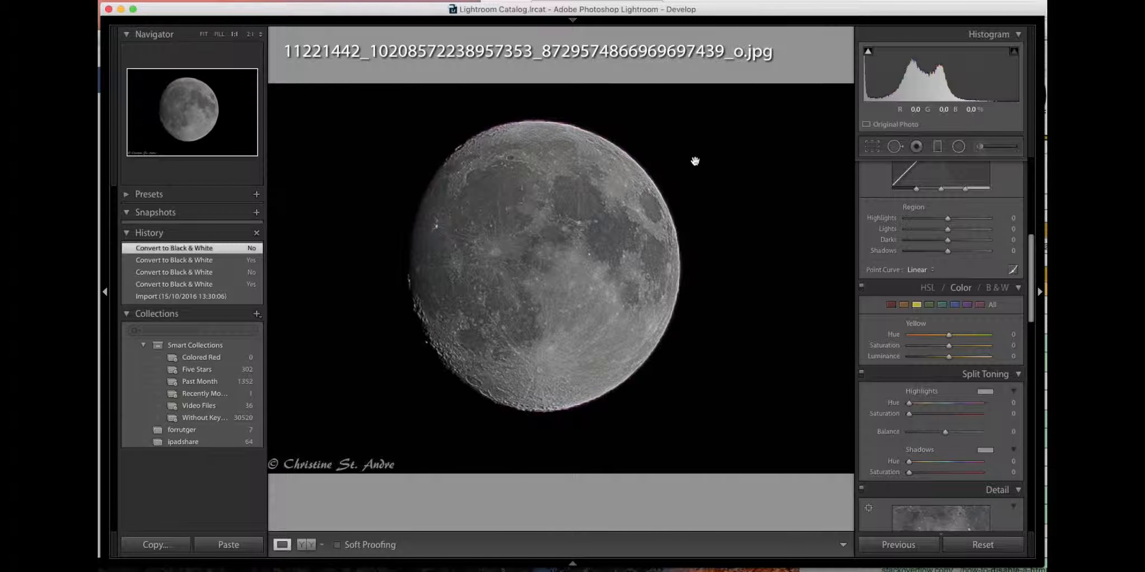
Paint an adjustment brush mask all around the moon's edge and display the mask overlay
left_click(977, 146)
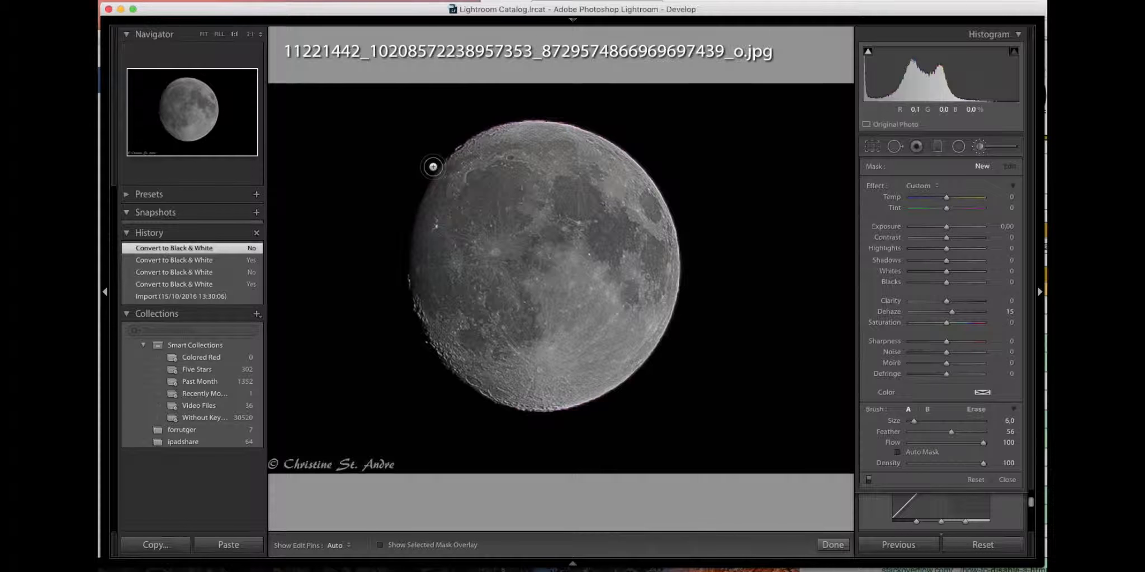
mouse_move(433, 167)
left_mouse_down()
mouse_move(470, 134)
mouse_move(532, 118)
mouse_move(596, 126)
mouse_move(642, 158)
mouse_move(684, 276)
mouse_move(682, 311)
mouse_move(653, 361)
mouse_move(593, 400)
mouse_move(541, 410)
mouse_move(501, 405)
mouse_move(458, 377)
mouse_move(429, 332)
mouse_move(408, 258)
mouse_move(412, 211)
mouse_move(434, 167)
left_mouse_up()
key("o")
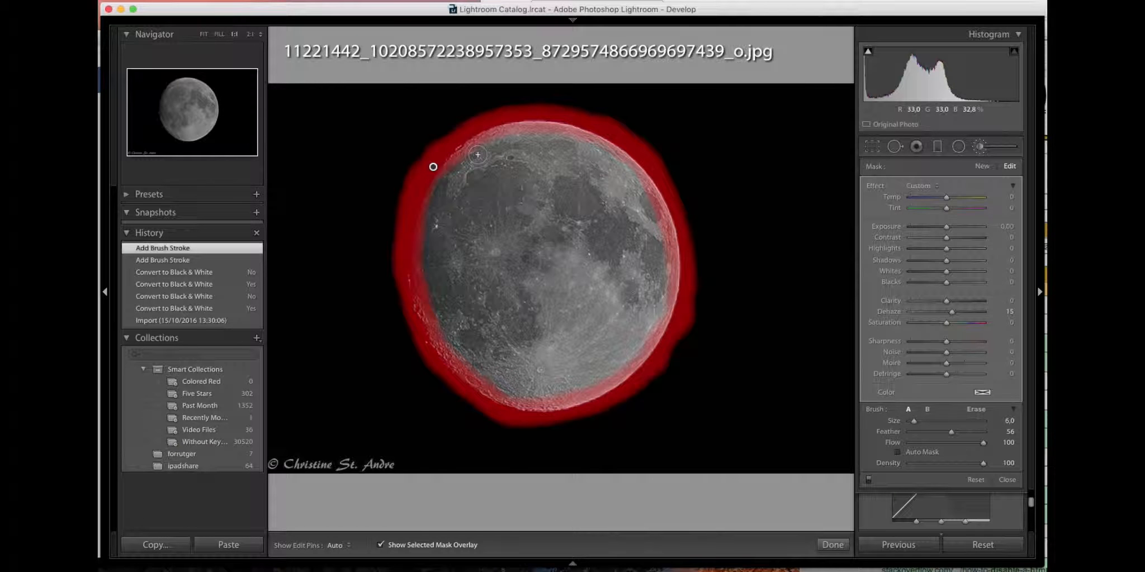
Erase the excess mask just inside the moon's upper edge and hide the mask overlay
key("alt")
mouse_move(469, 161)
left_mouse_down()
mouse_move(557, 136)
mouse_move(594, 137)
mouse_move(593, 148)
left_mouse_up()
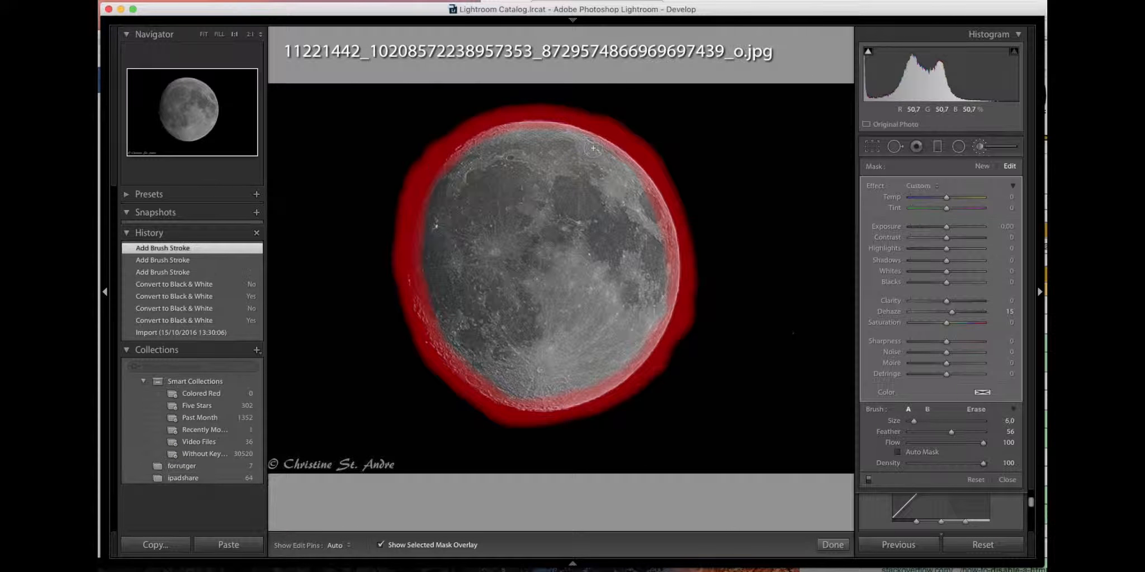
key("o")
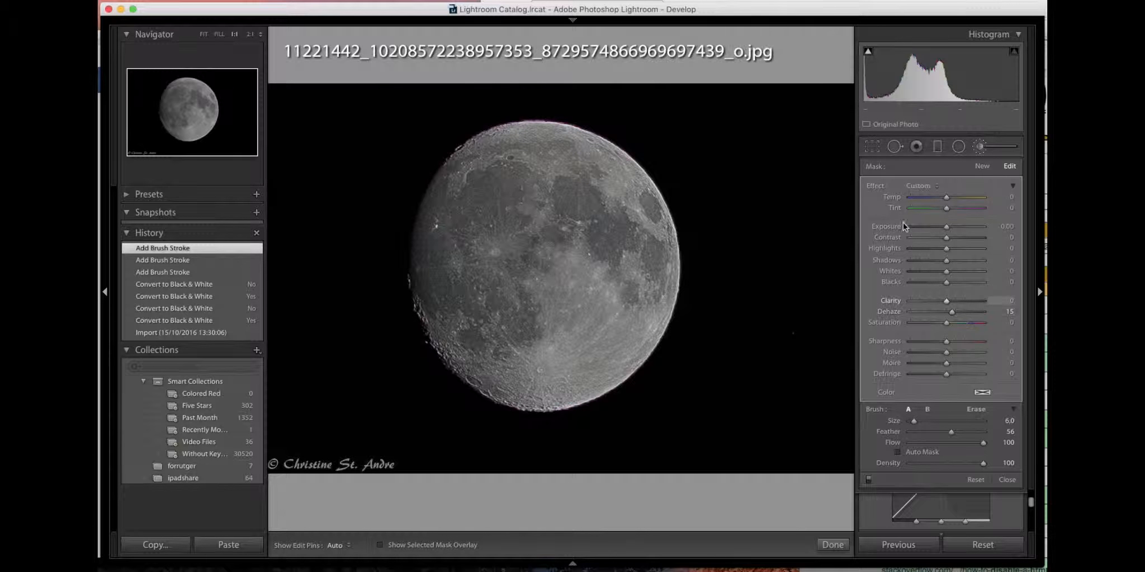
Reset the edge mask's effects and set its Saturation to -100, Highlights to -19 and Clarity to -24
double_click(876, 186)
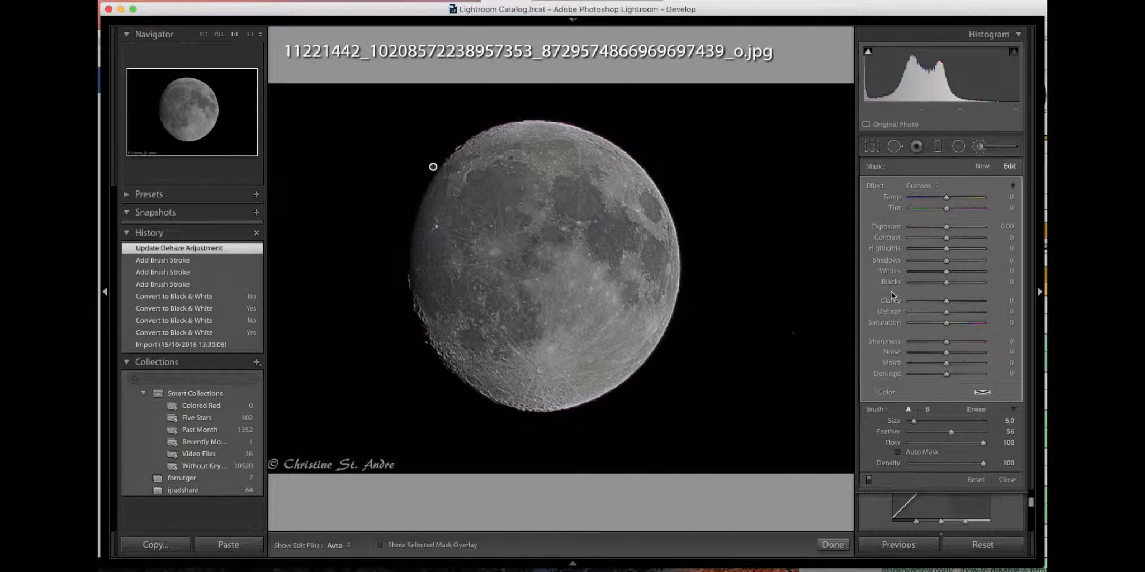
mouse_move(946, 322)
left_mouse_down()
mouse_move(877, 336)
mouse_move(971, 327)
mouse_move(889, 340)
mouse_move(982, 341)
mouse_move(890, 342)
mouse_move(1008, 322)
mouse_move(882, 332)
mouse_move(946, 330)
mouse_move(902, 333)
left_mouse_up()
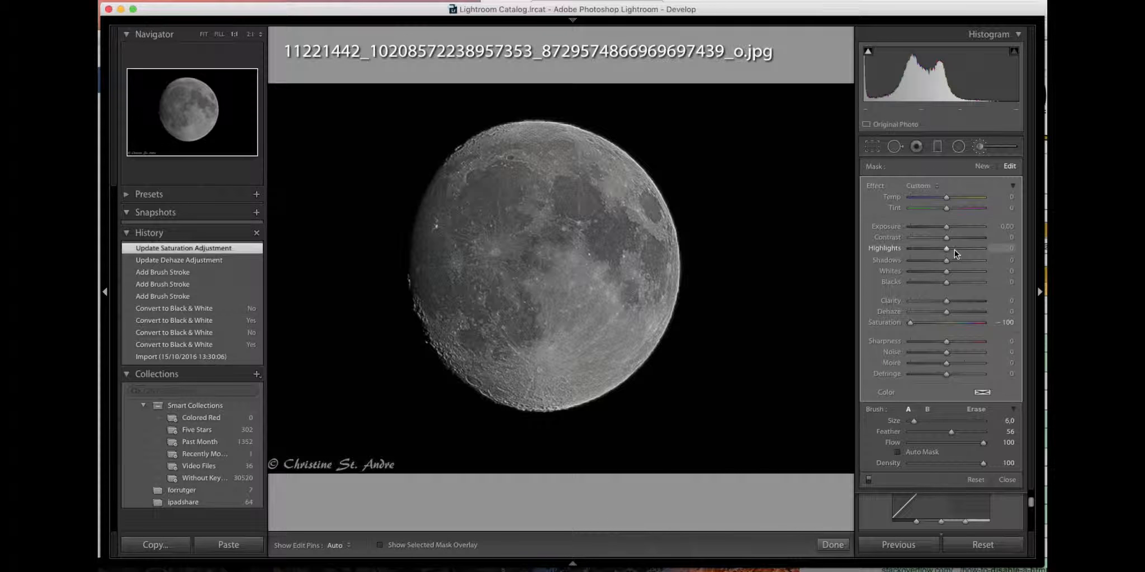
left_click_drag(946, 249, 938, 250)
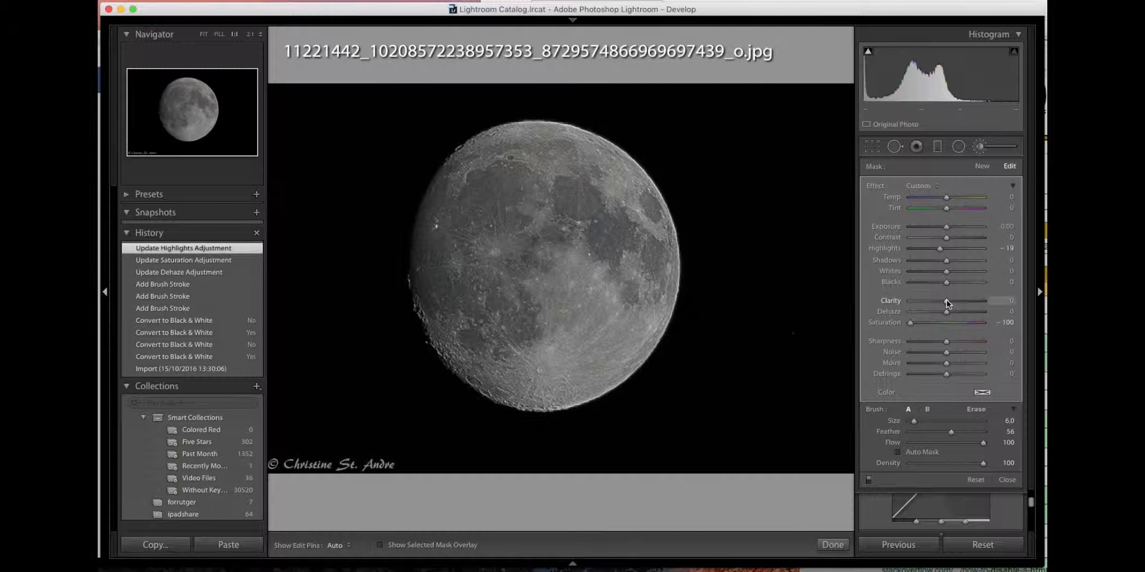
mouse_move(946, 303)
left_mouse_down()
mouse_move(1017, 292)
mouse_move(939, 311)
left_mouse_up()
Inspect the masked moon edge up close along its upper and right sides, undoing the stray brush stroke
key("super+equal")
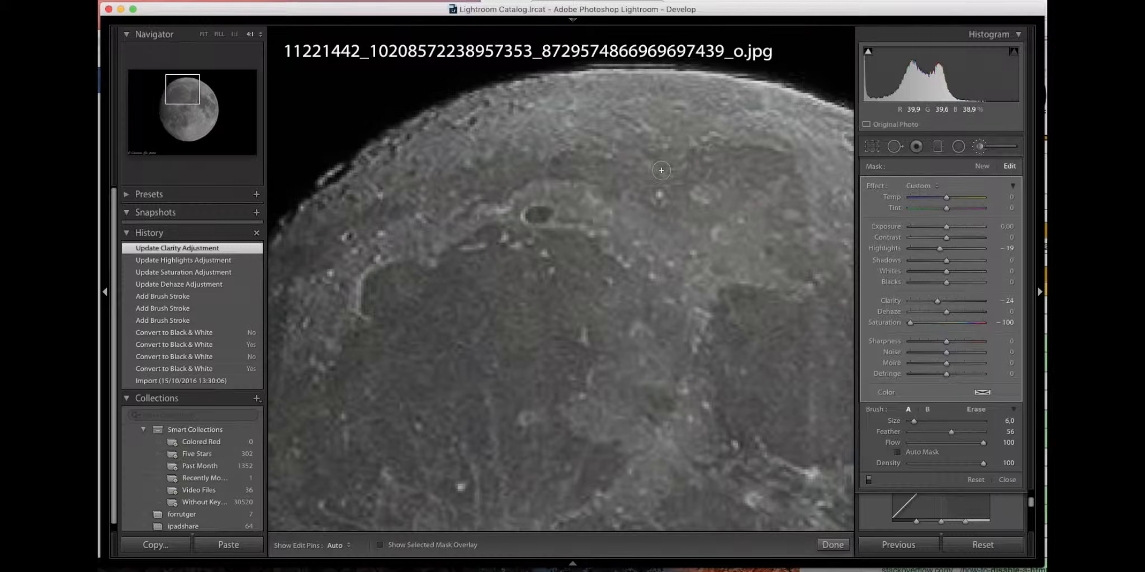
mouse_move(677, 149)
left_mouse_down()
mouse_move(726, 146)
mouse_move(610, 151)
left_mouse_up()
key("super+z")
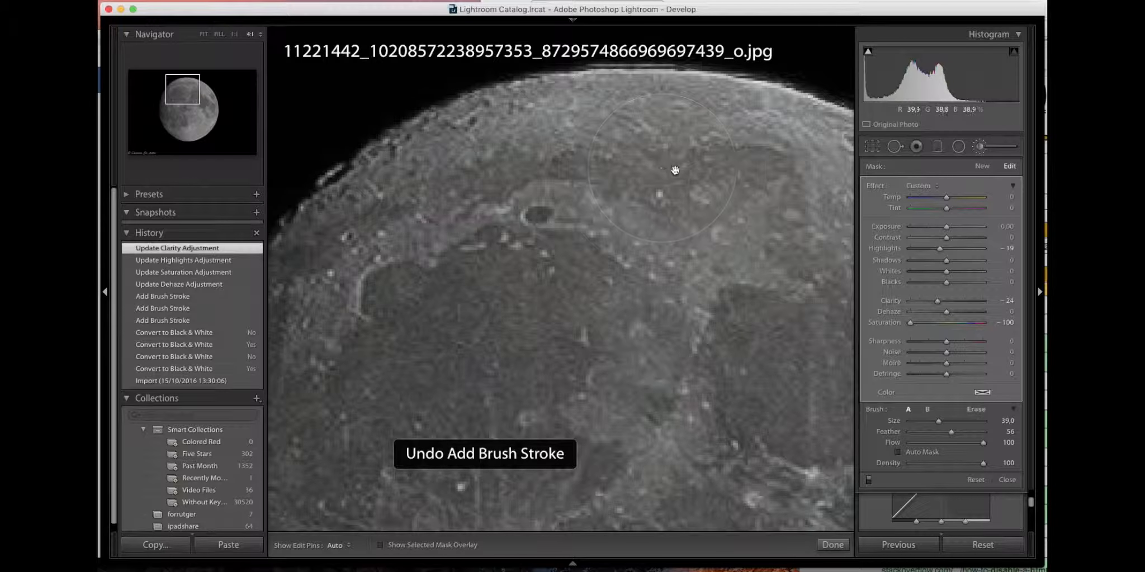
left_click(241, 109)
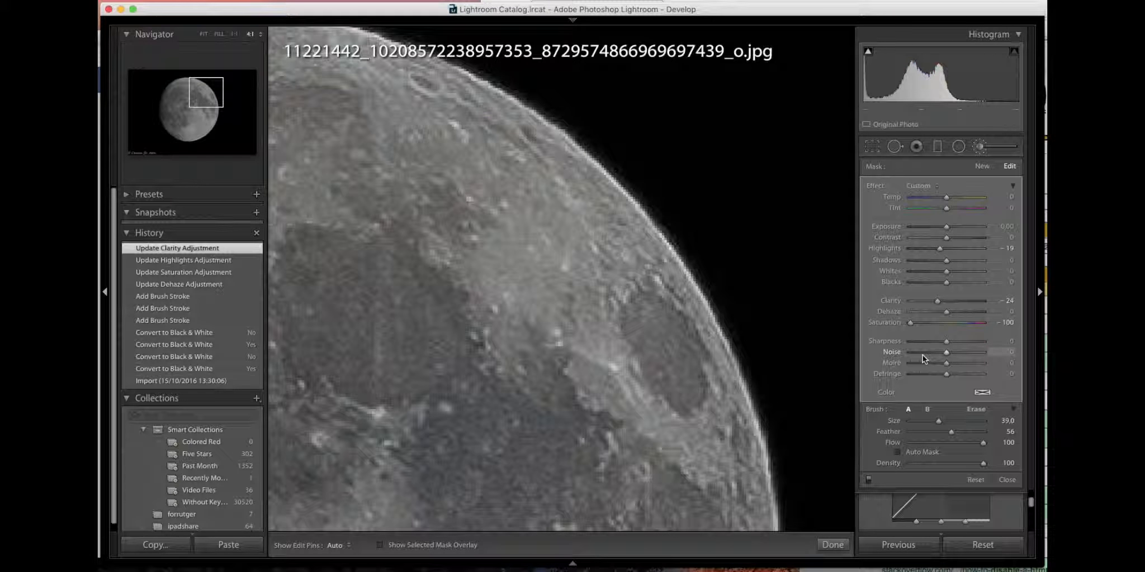
Set the moon edge mask's Clarity to -31, check the whole photo and finish the brush adjustment
mouse_move(936, 301)
left_mouse_down()
mouse_move(991, 314)
mouse_move(925, 324)
mouse_move(934, 319)
left_mouse_up()
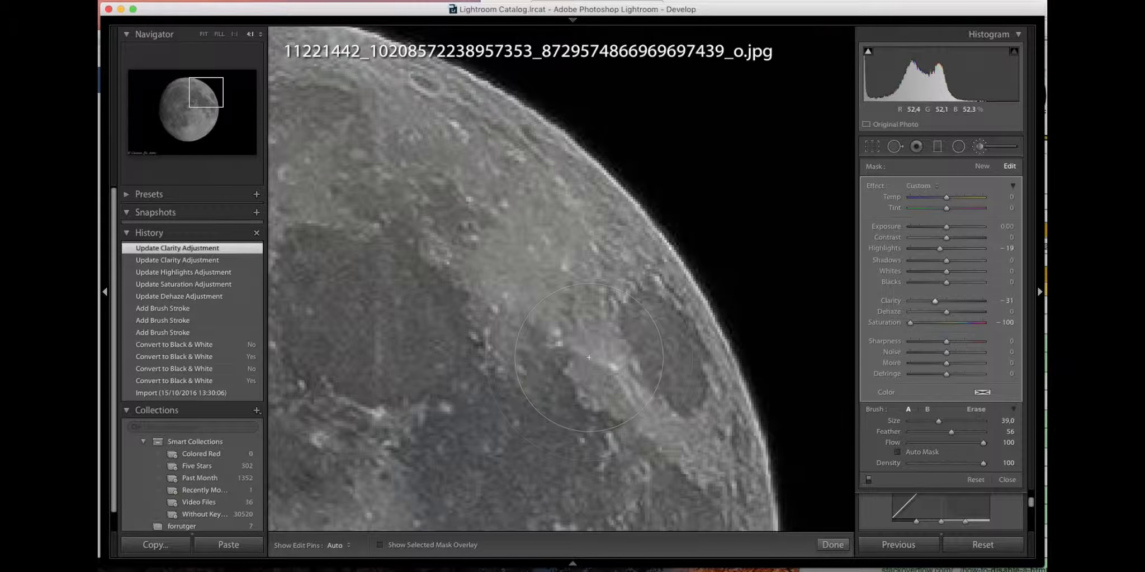
key("z")
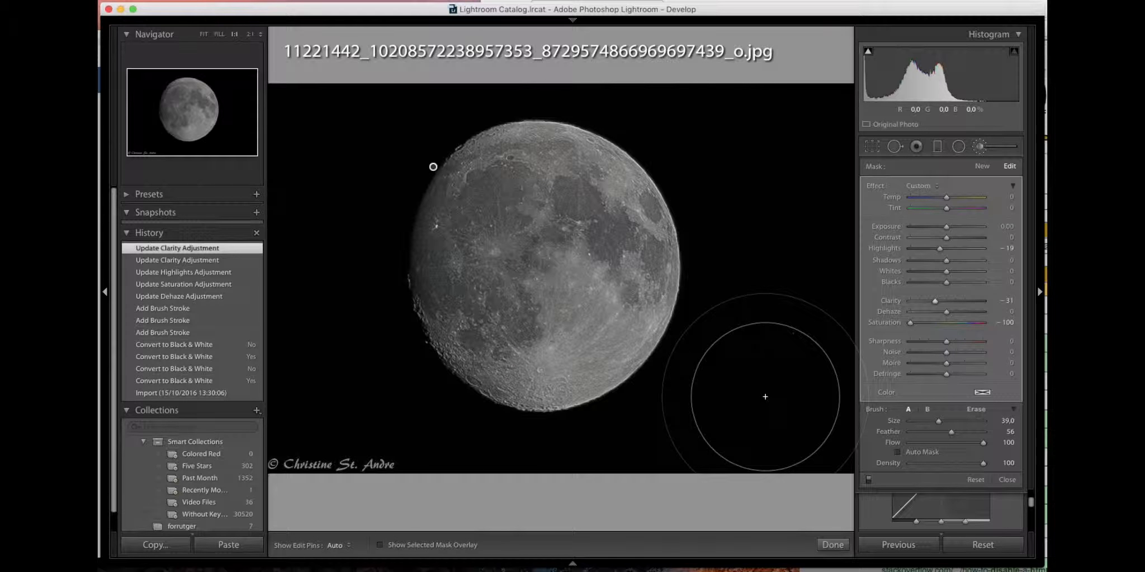
left_click(832, 545)
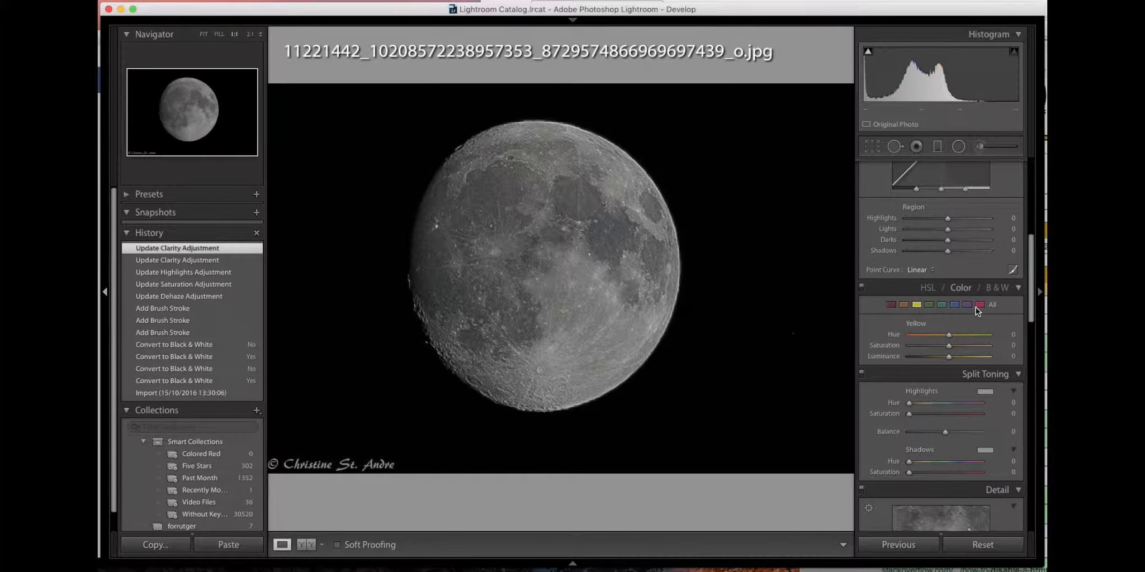
Set the photo's overall Whites to +20
scroll(976, 306, "up", 3)
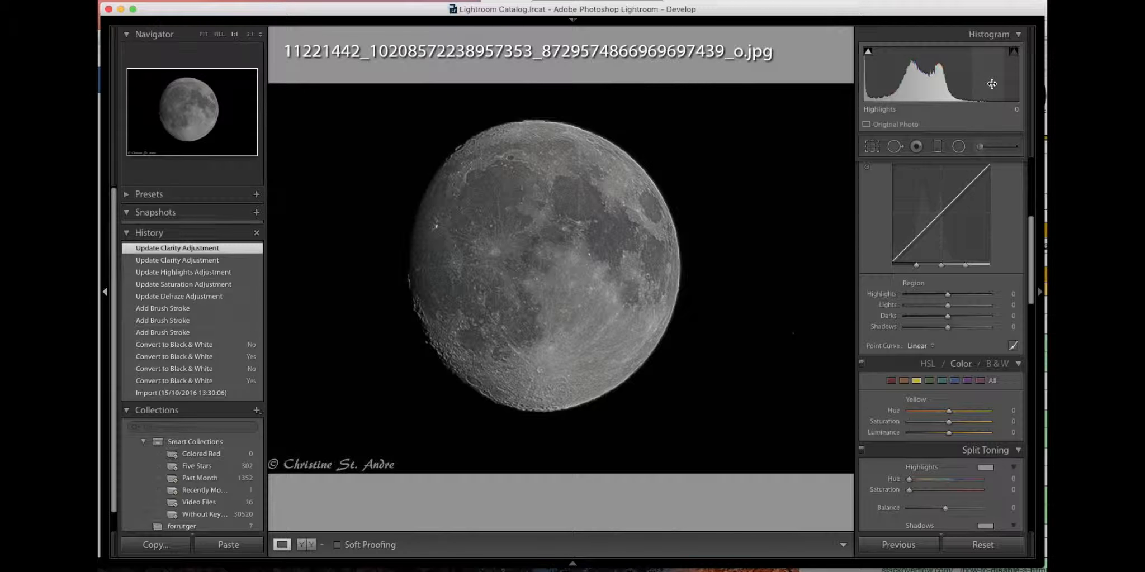
scroll(974, 252, "up", 5)
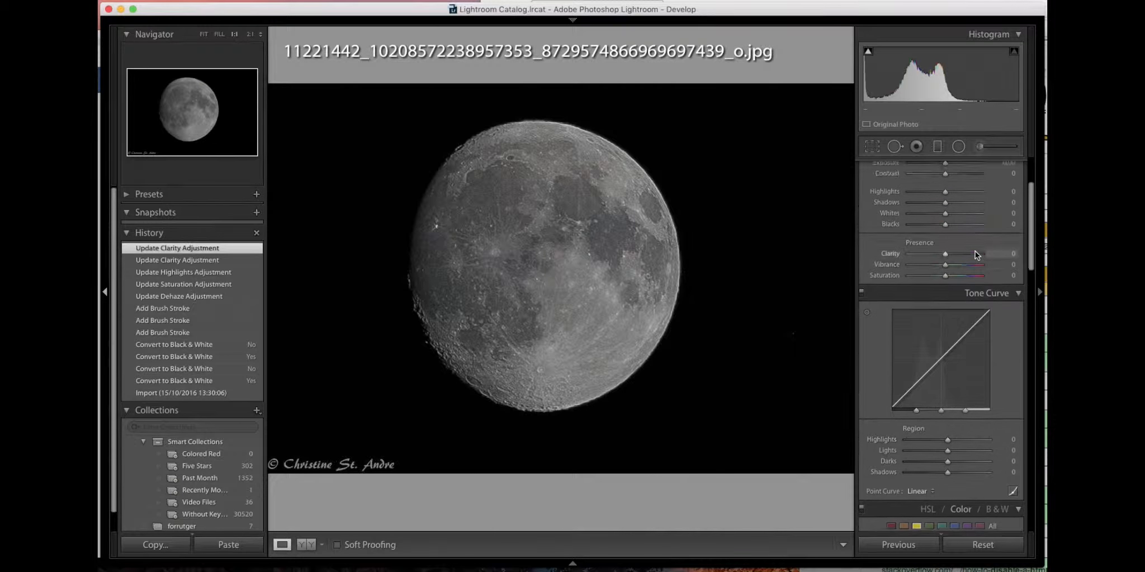
scroll(975, 252, "up", 3)
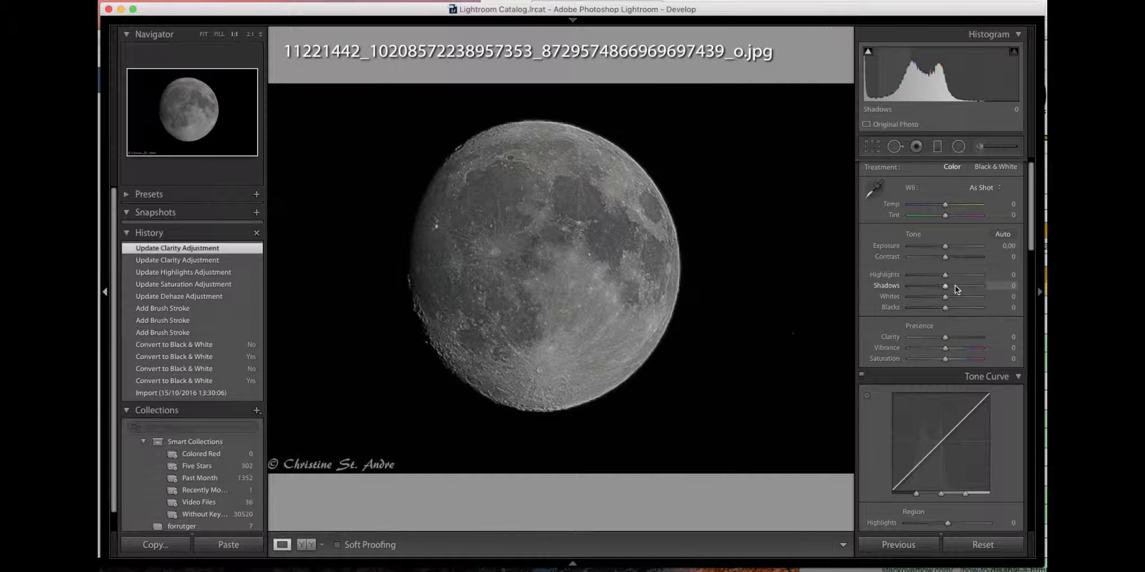
scroll(955, 285, "down", 8)
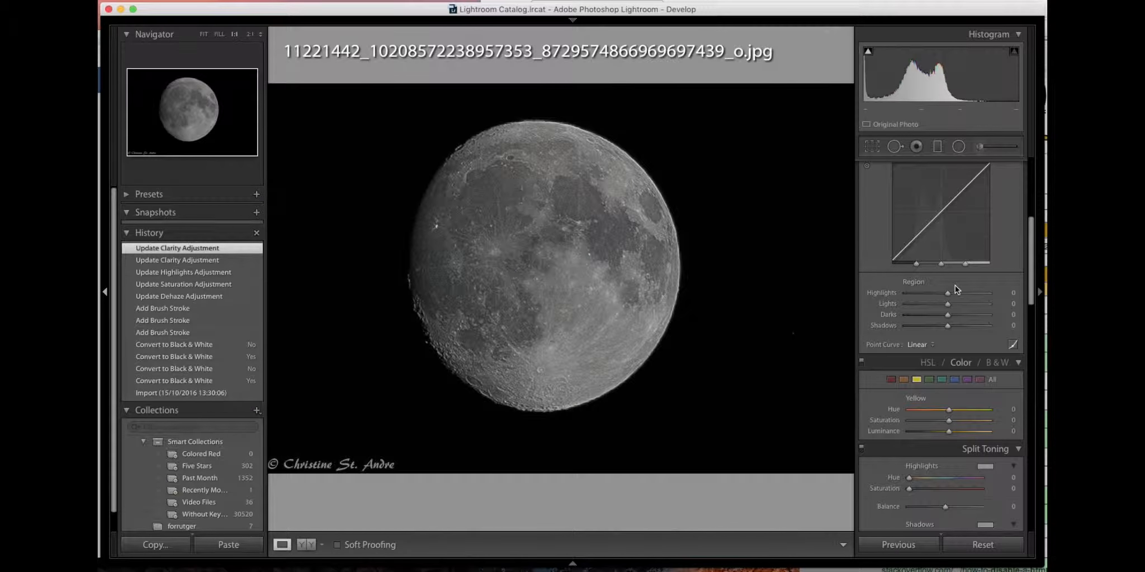
scroll(956, 286, "up", 4)
scroll(955, 286, "up", 4)
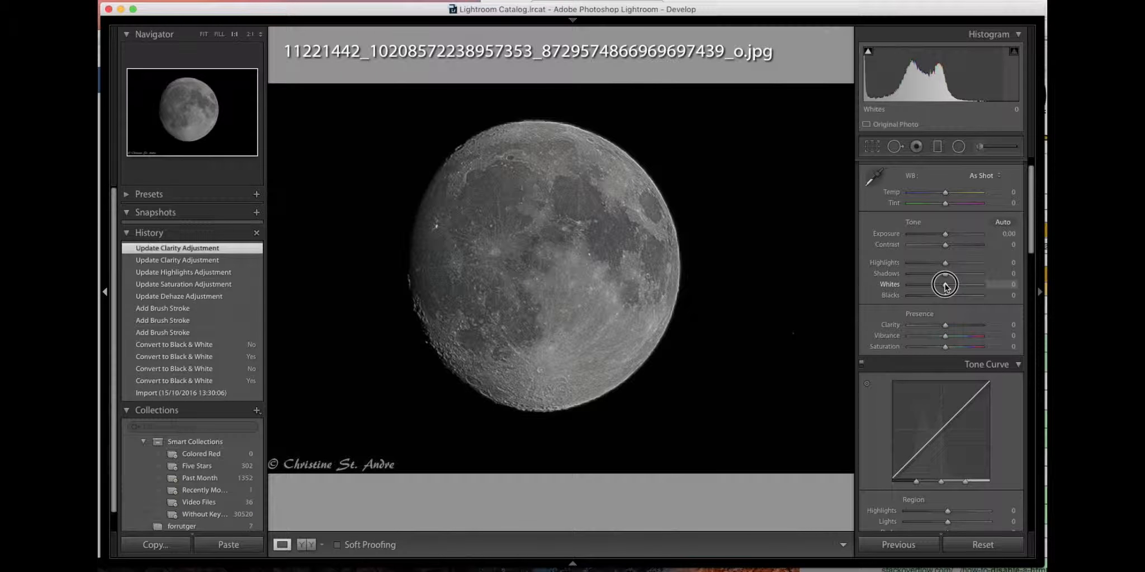
mouse_move(944, 286)
left_mouse_down()
mouse_move(969, 286)
mouse_move(953, 287)
left_mouse_up()
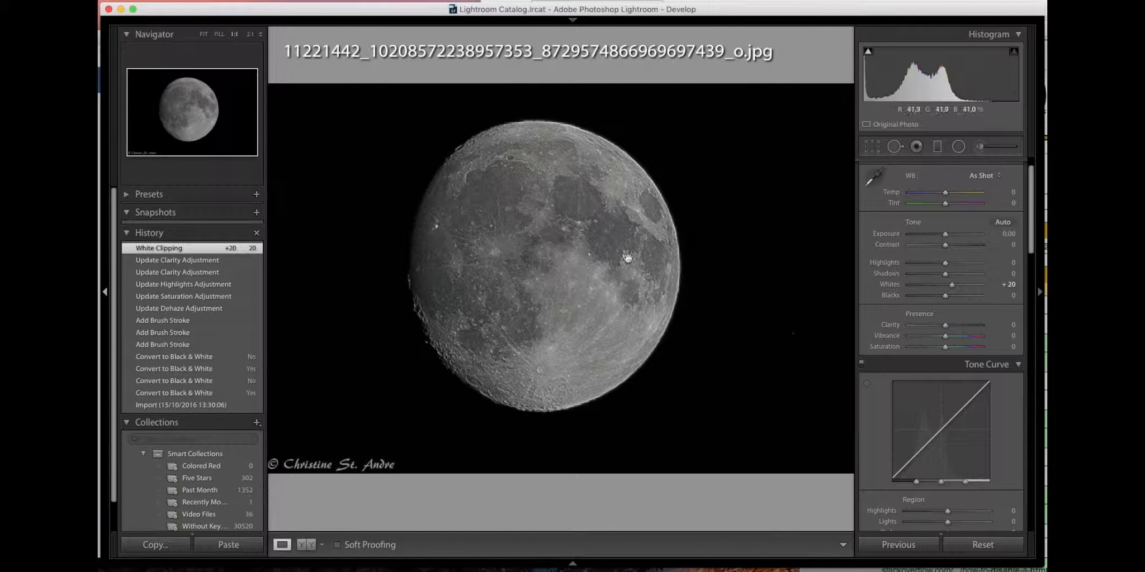
Add a circular radial filter slightly larger than the moon, centre it on the moon and display its mask overlay
left_click(958, 147)
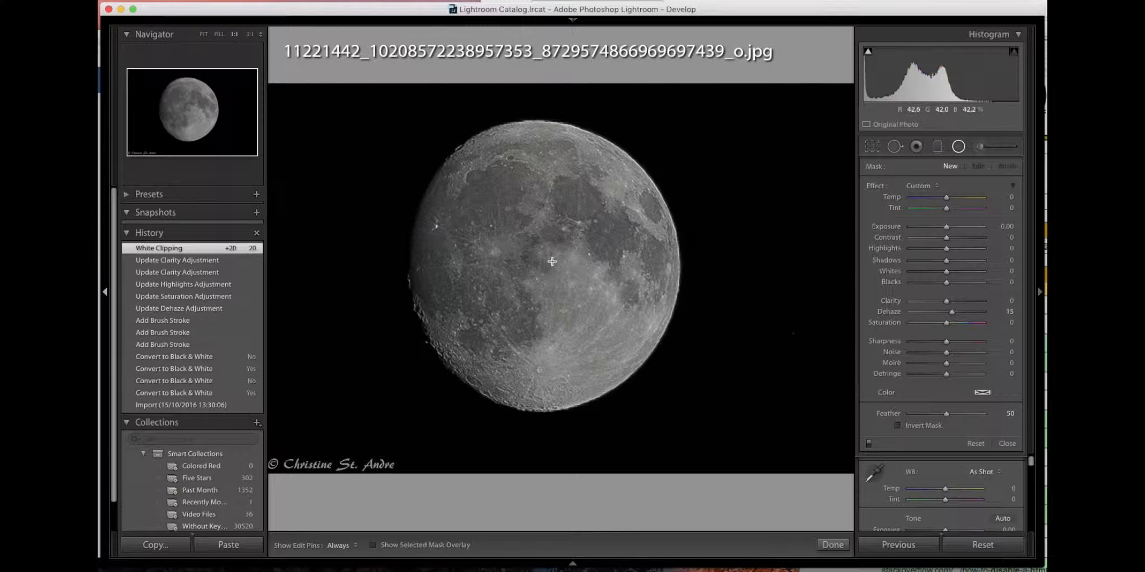
left_click_drag(534, 264, 712, 435)
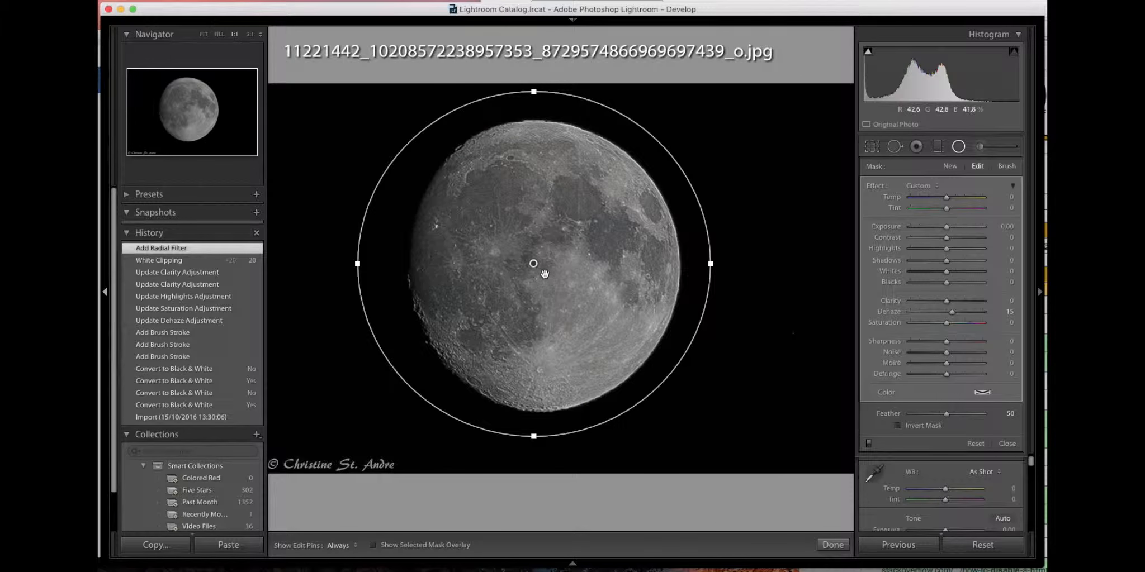
left_click_drag(533, 264, 542, 264)
key("o")
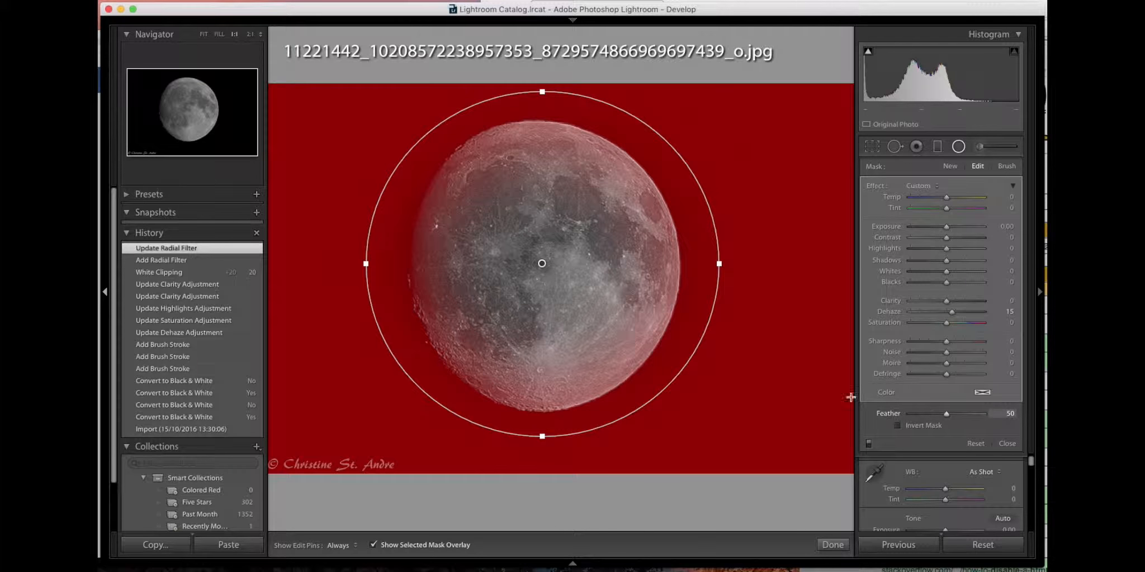
Compare the radial filter's mask coverage with inversion on and off
left_click(898, 428)
left_click(898, 428)
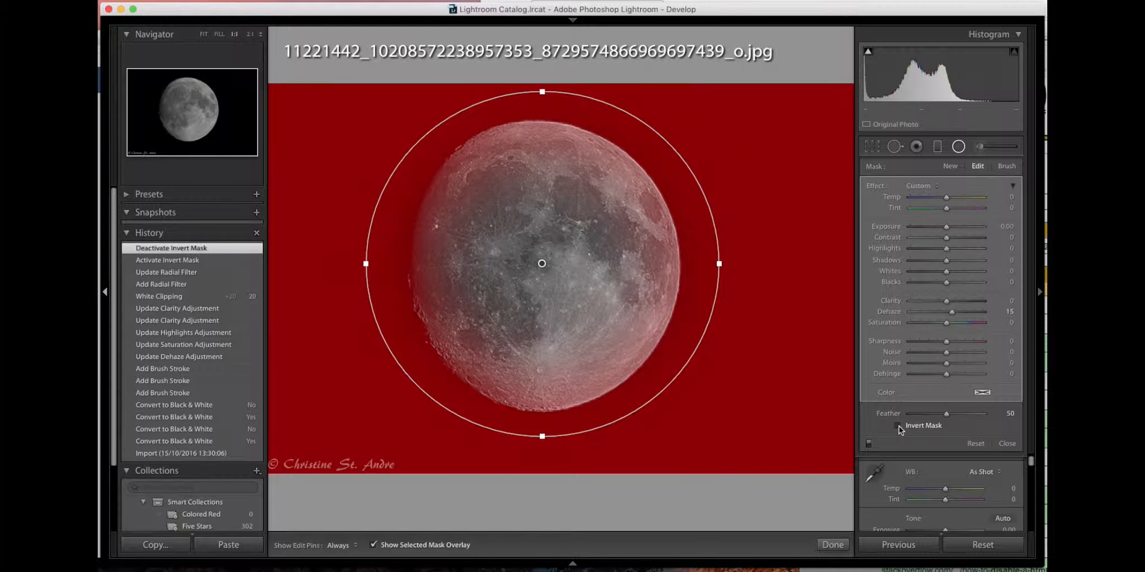
left_click(898, 428)
left_click(898, 428)
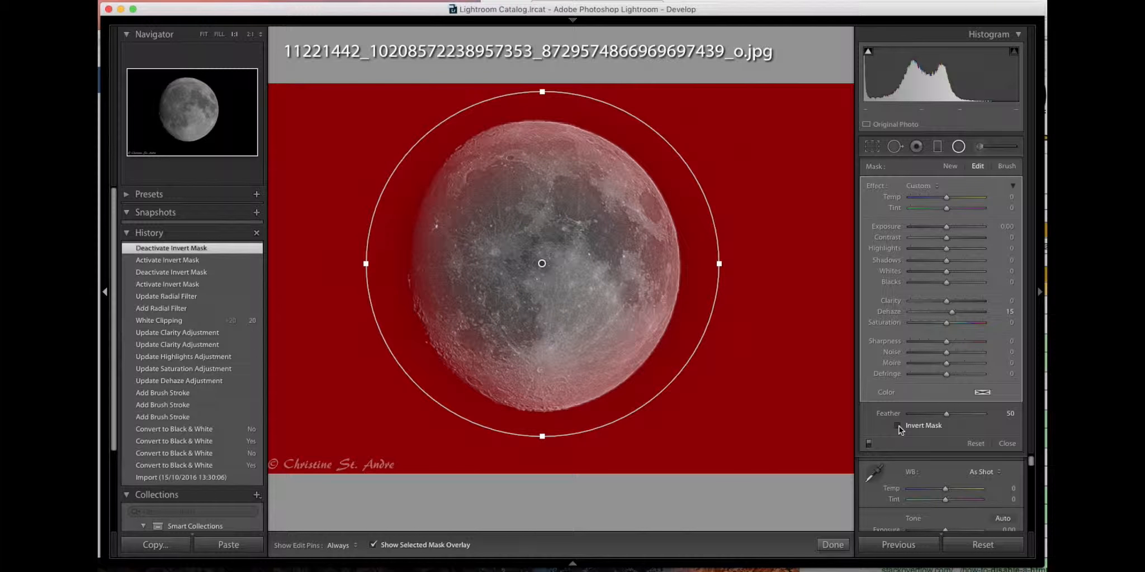
Set the radial filter's Feather to 11 and hide the mask overlay
left_click_drag(946, 414, 918, 416)
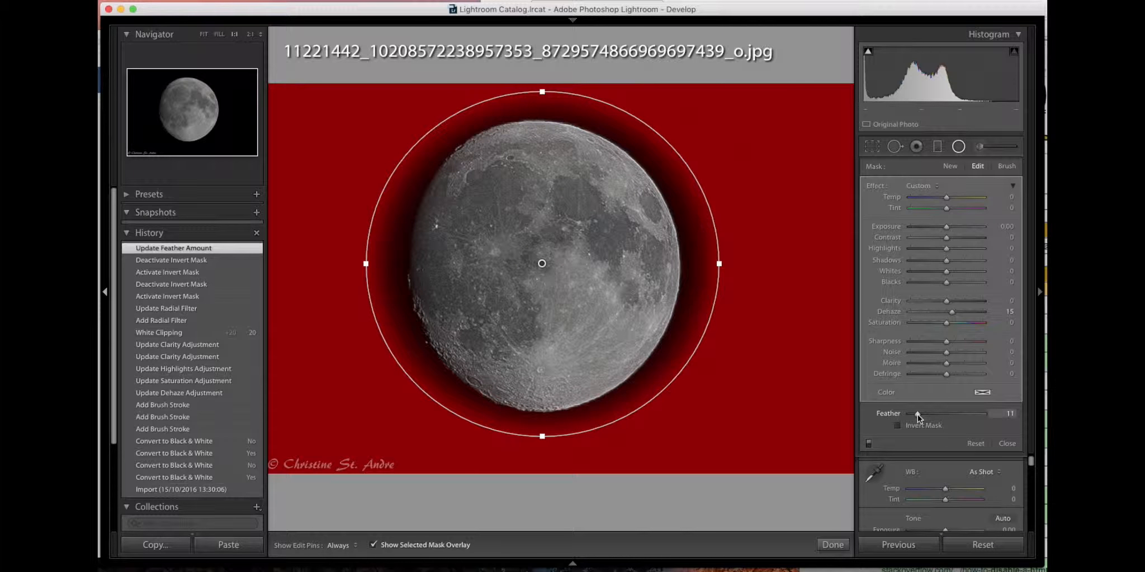
key("o")
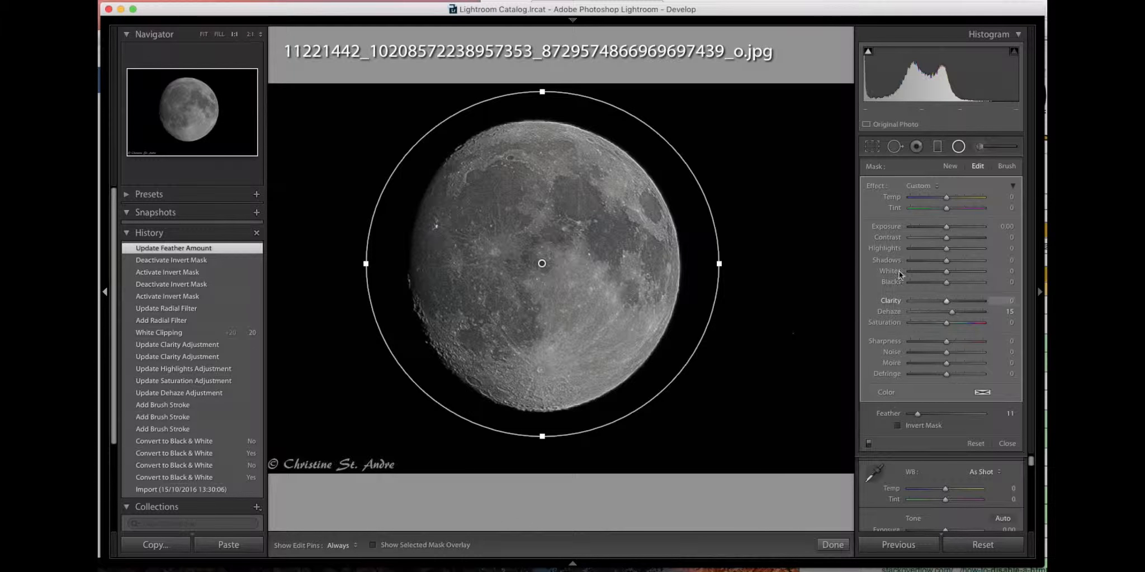
Reset the radial filter's effects, set its Exposure to 3.80 for the sky around the moon and finish the filter
double_click(876, 186)
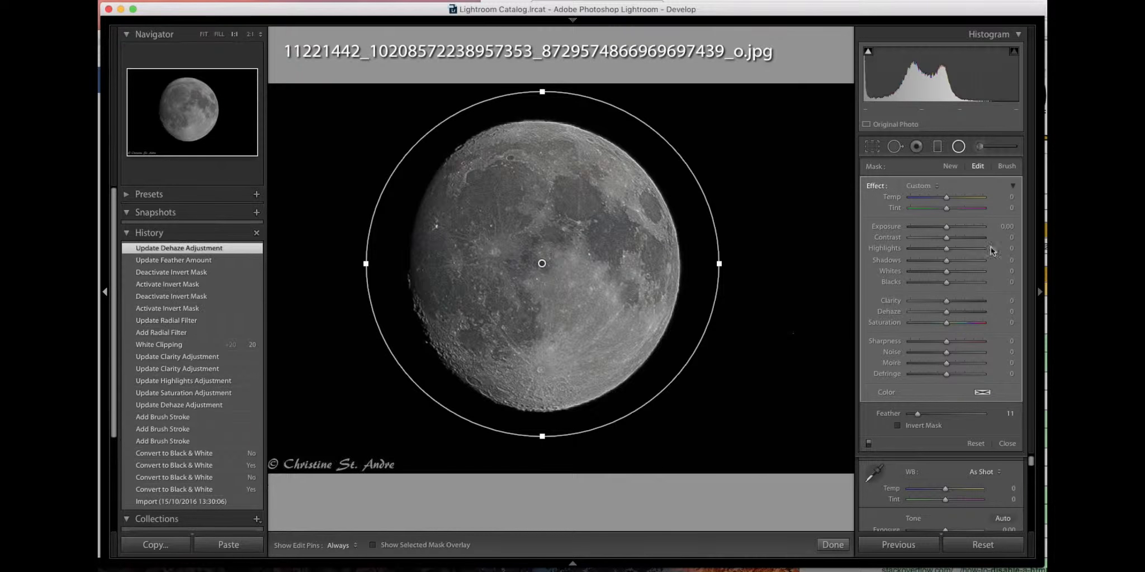
left_click(945, 227)
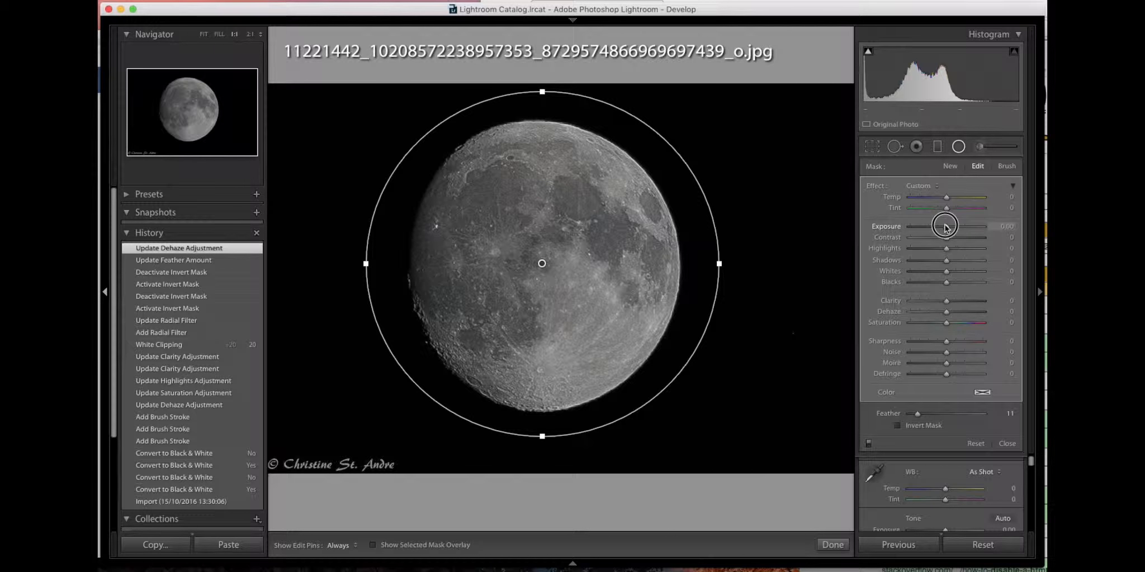
left_click_drag(945, 227, 979, 232)
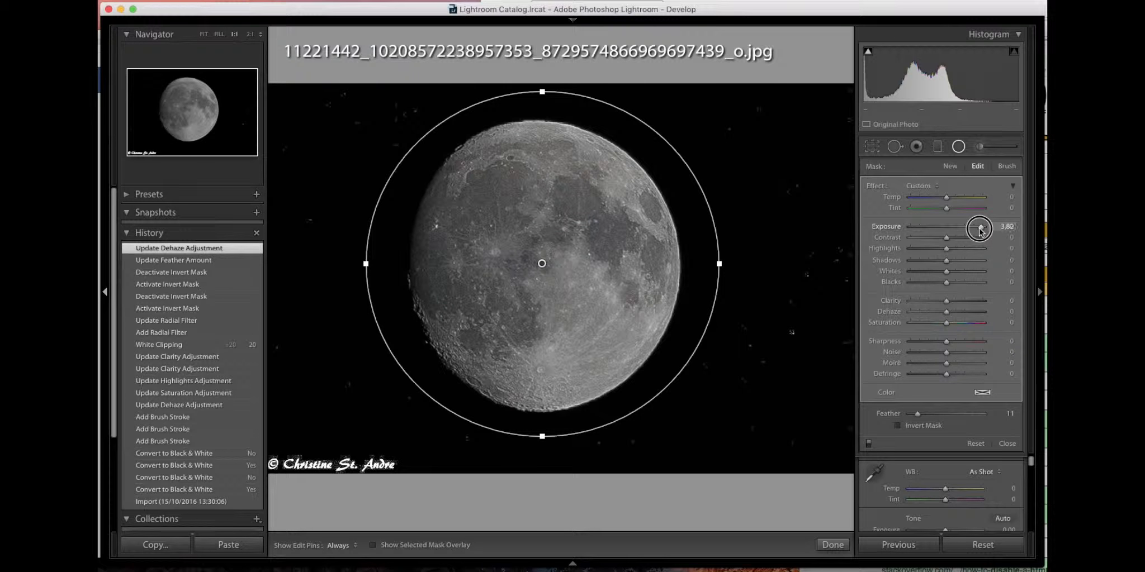
left_click_drag(980, 231, 979, 231)
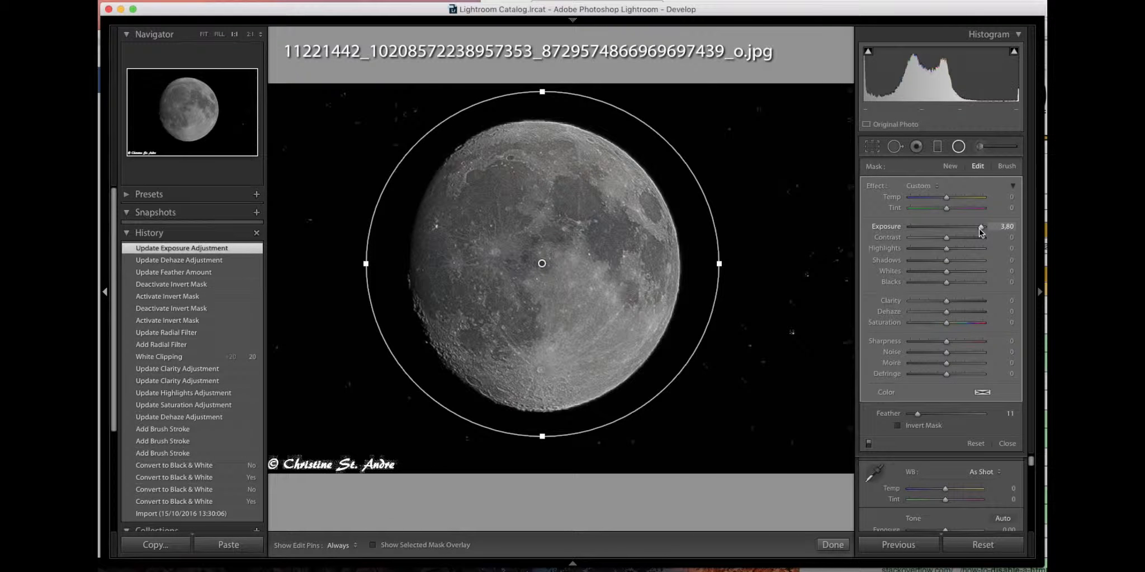
left_click(835, 550)
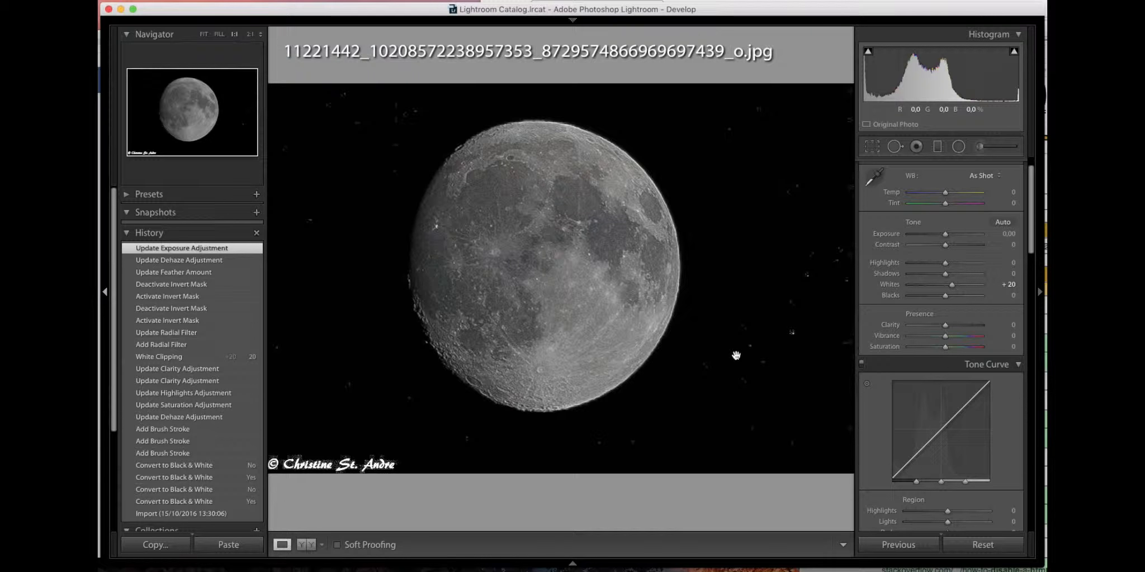